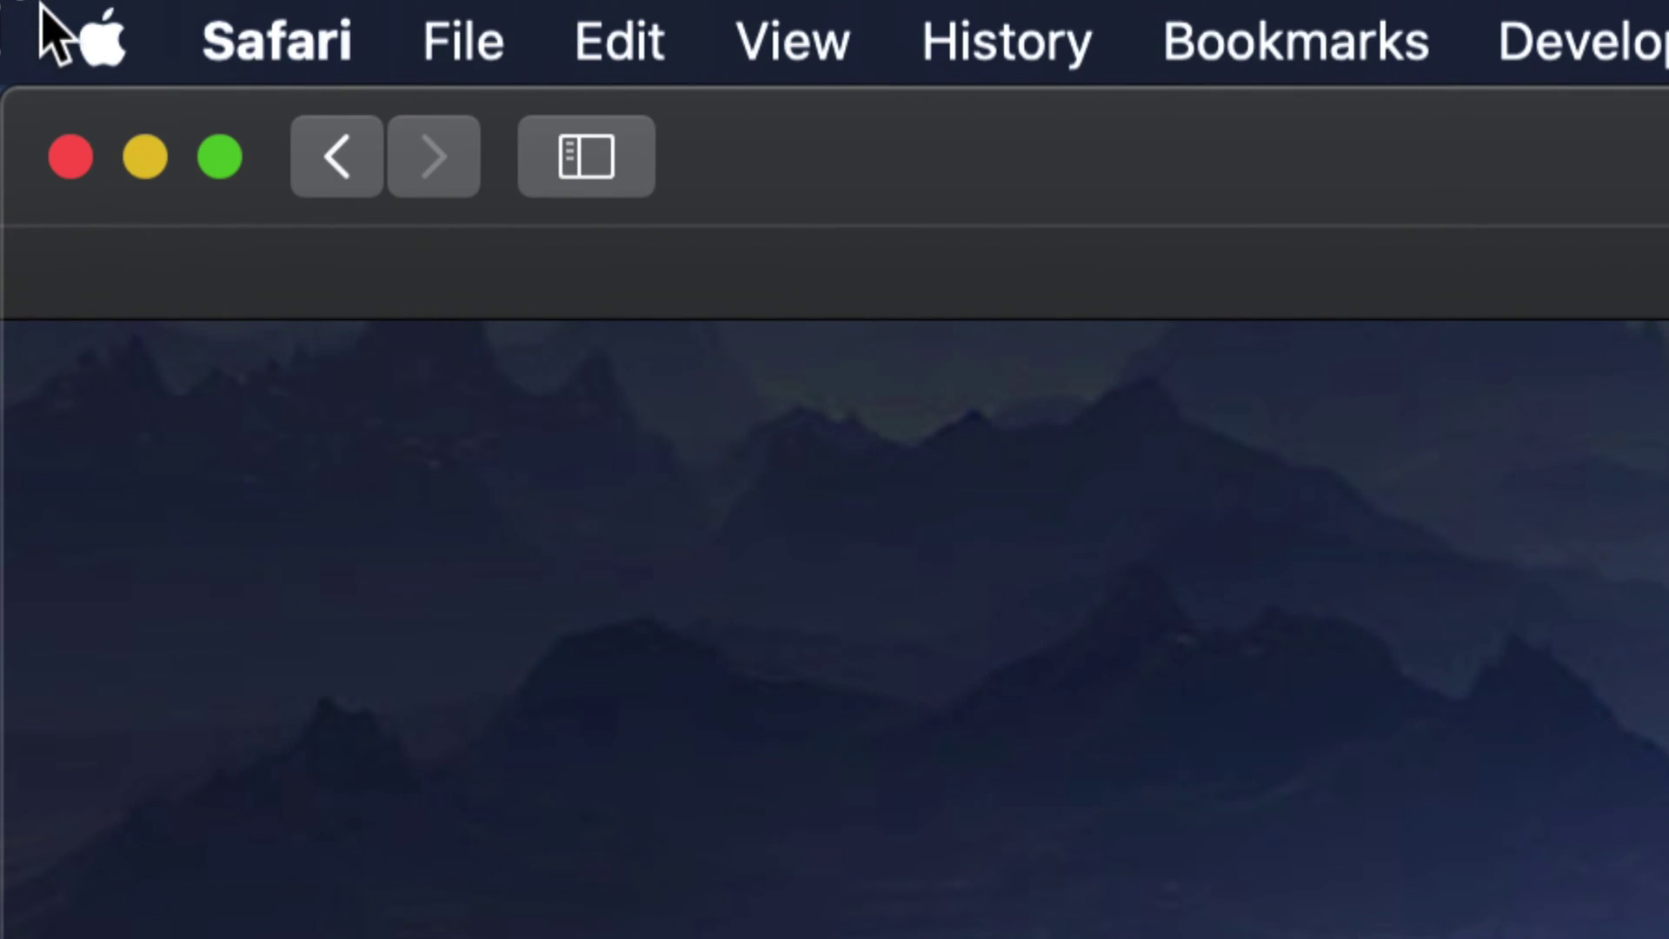
# Step: Open the Apple menu to reveal the App Store entry with 3 pending updates
pyautogui.click(100, 57)
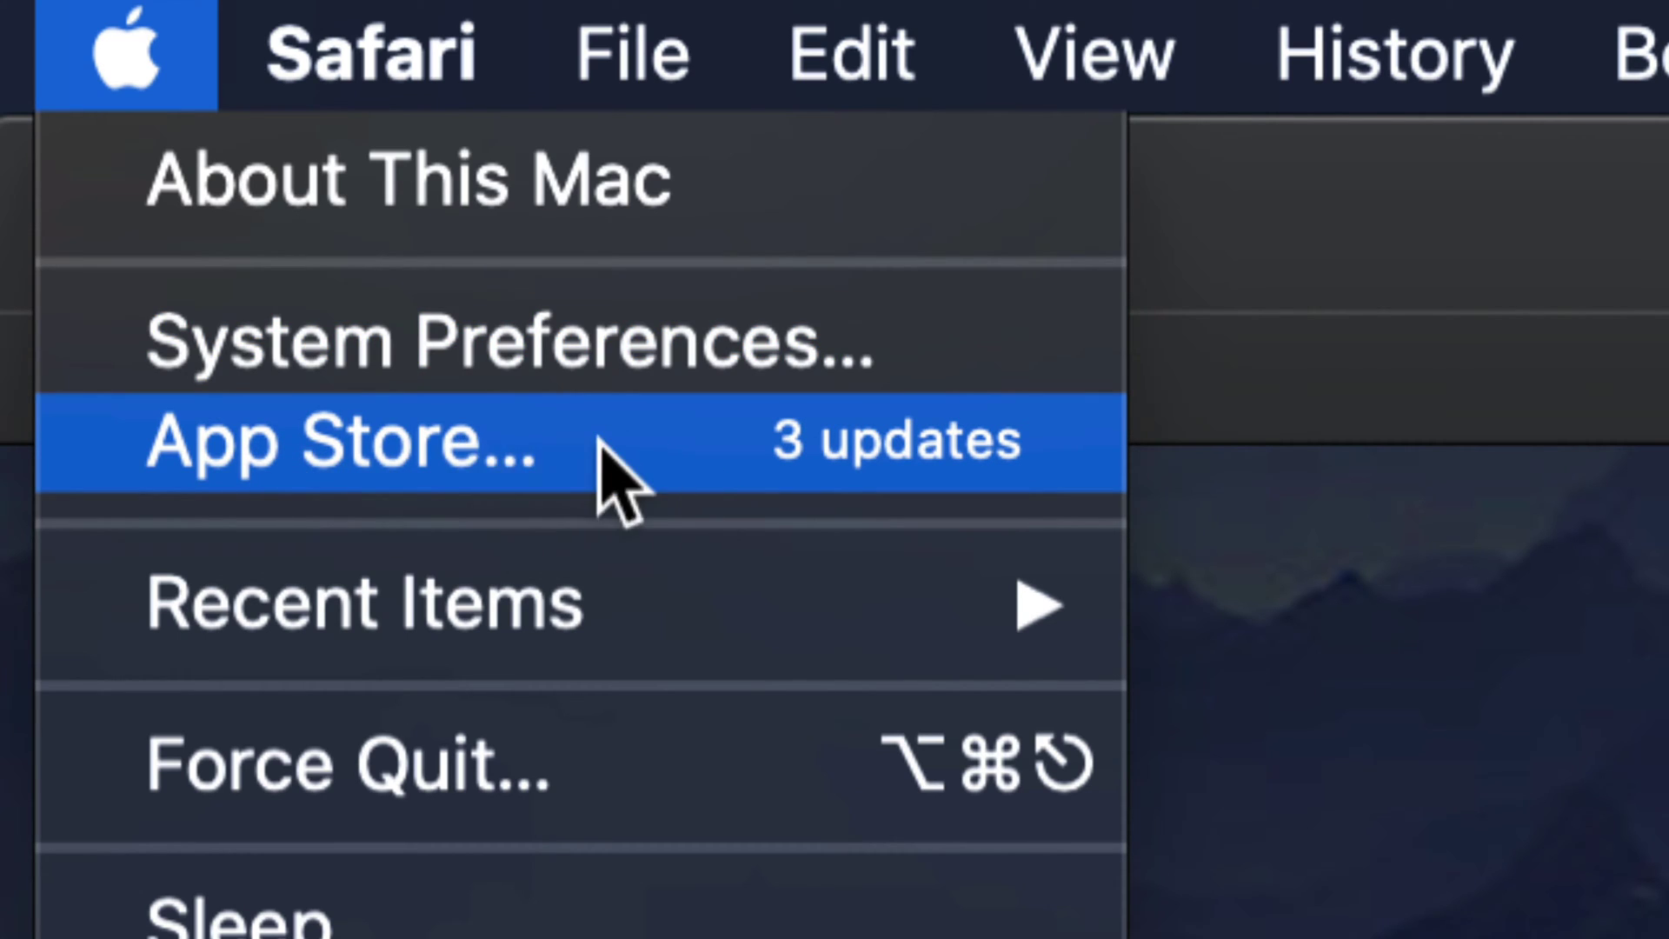
# Step: Open the App Store, search for 'final cut pro x' and open the Final Cut Pro page
pyautogui.click(533, 451)
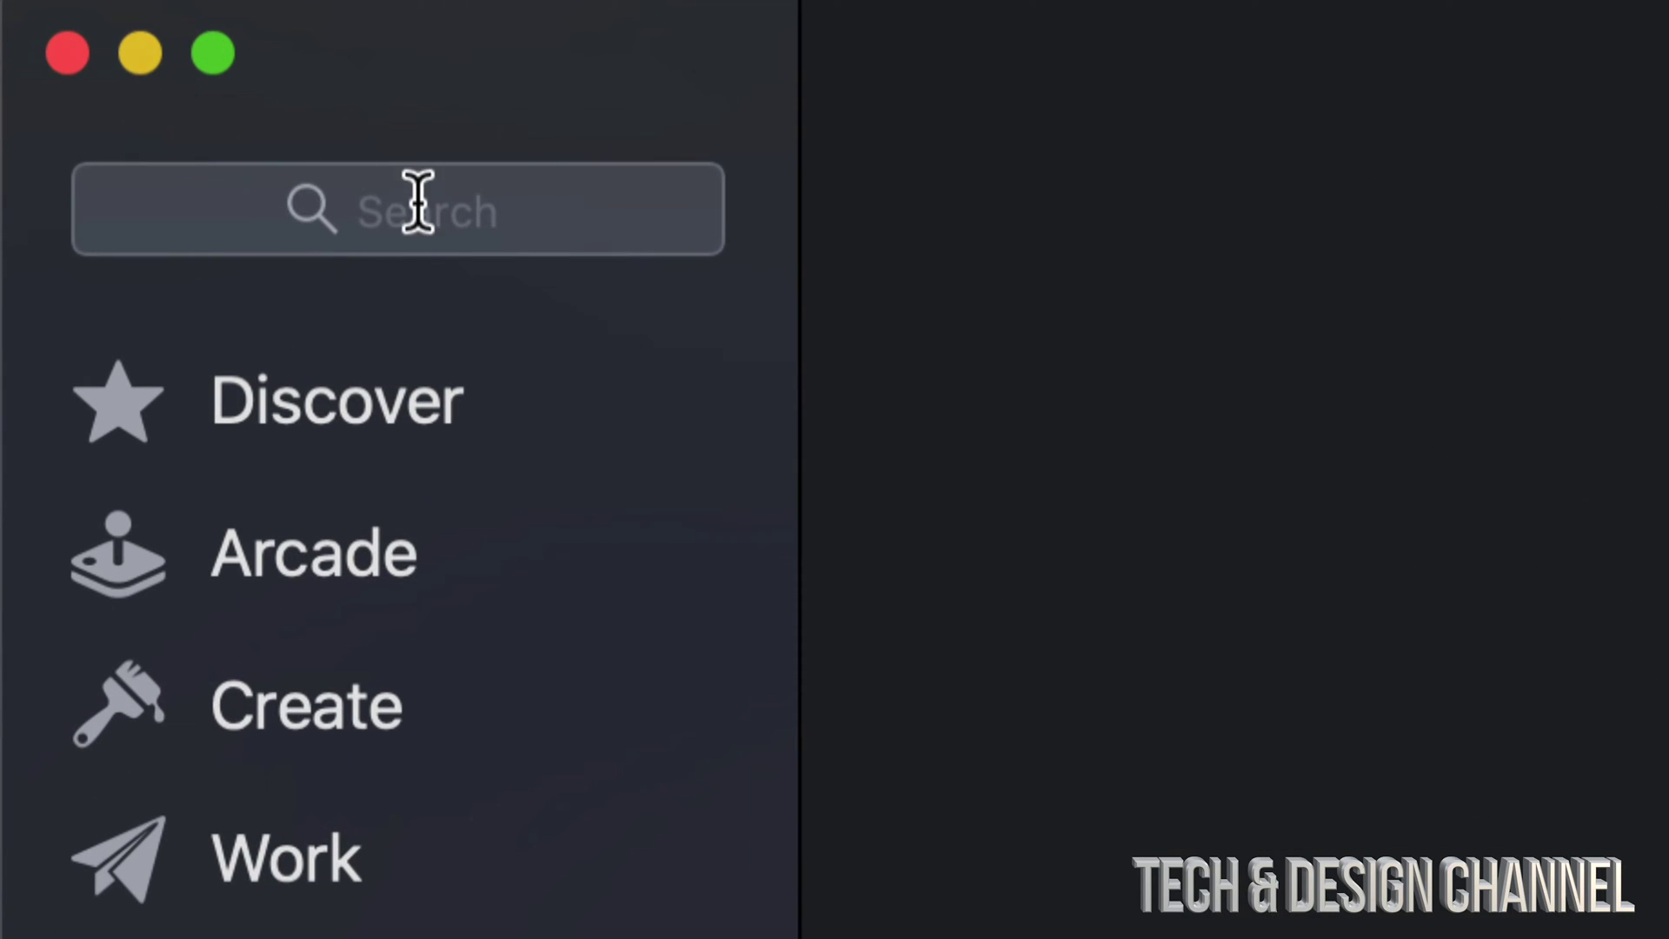
pyautogui.click(418, 203)
pyautogui.write('final c')
pyautogui.click(764, 314)
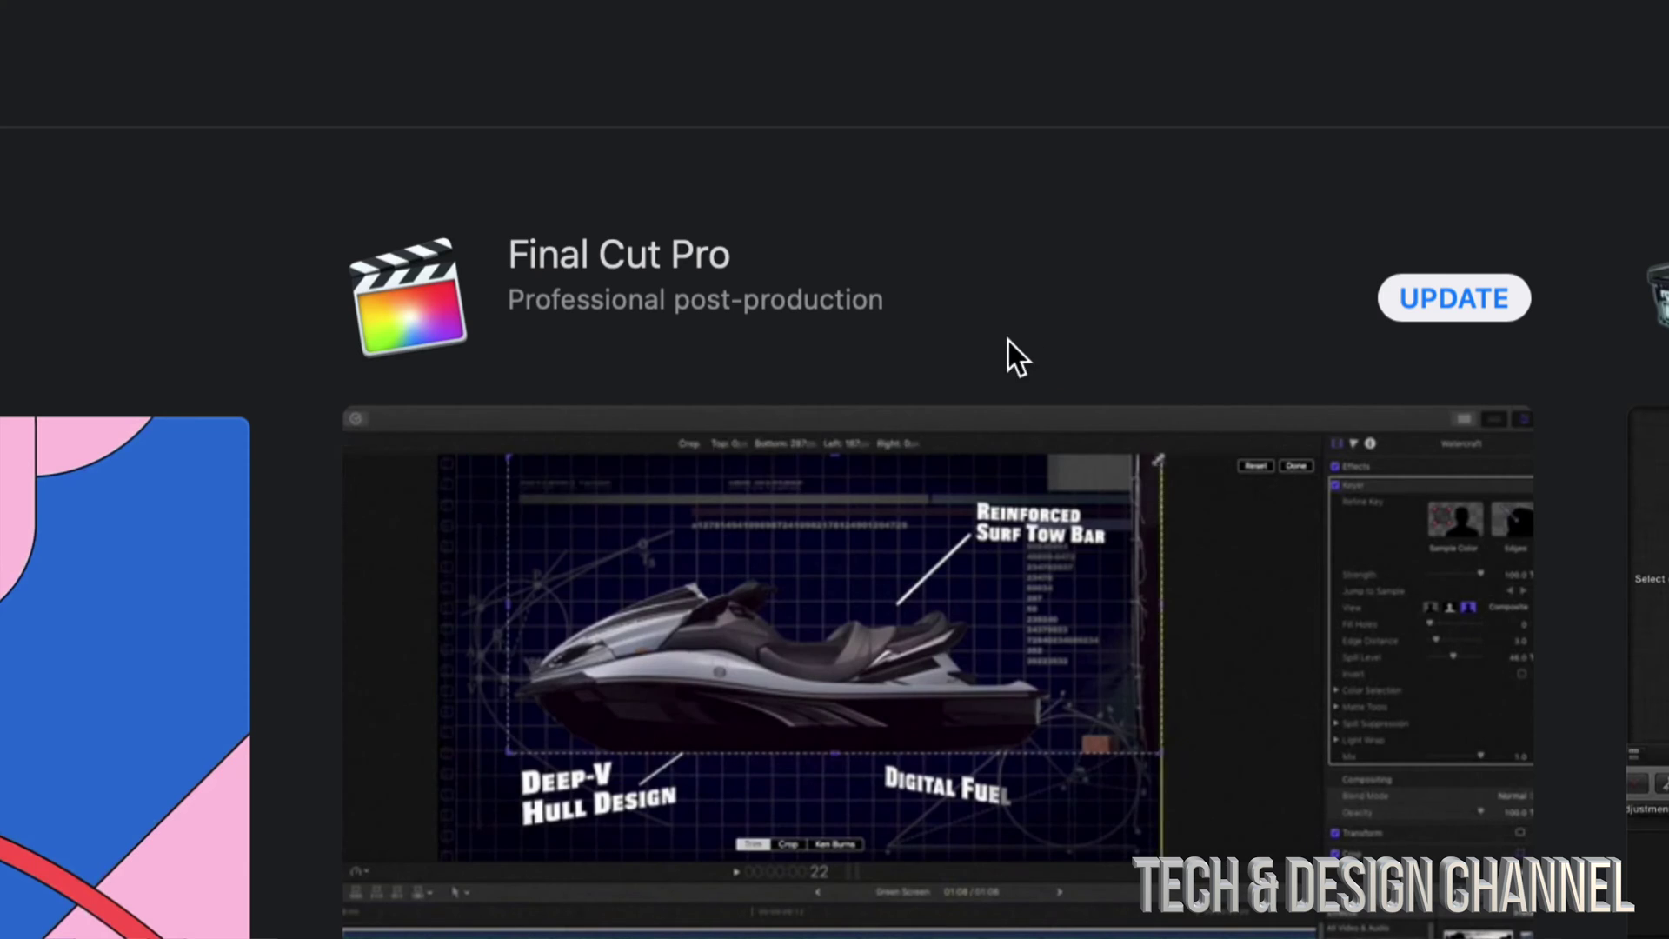
pyautogui.click(572, 306)
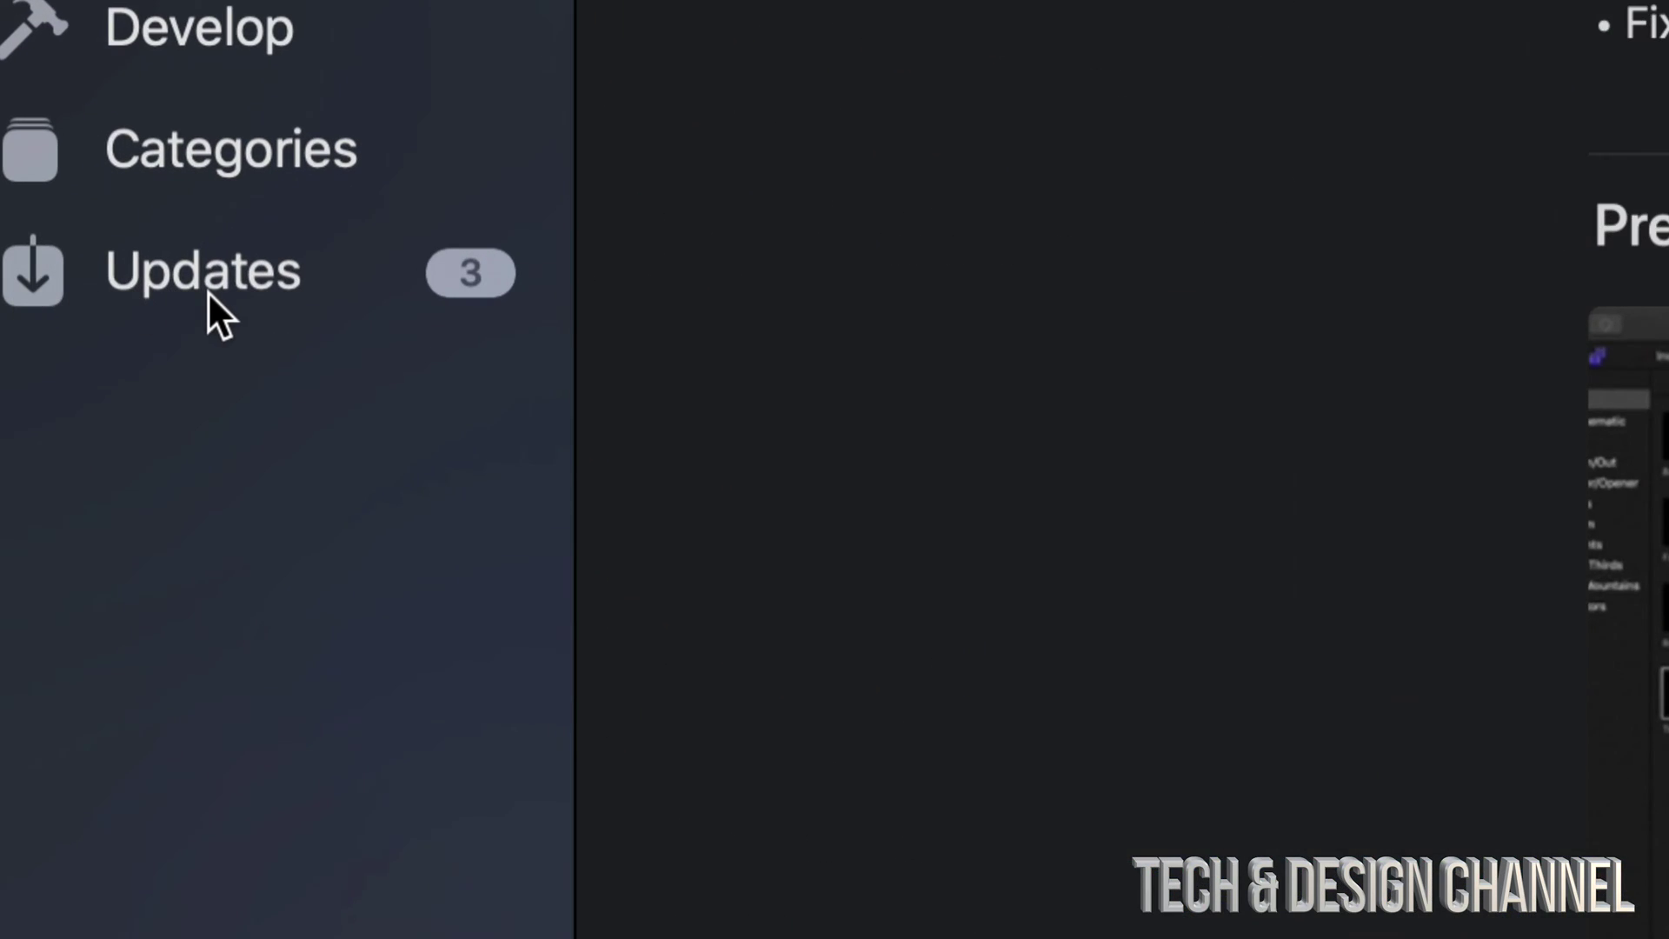
# Step: Show the Updates list and read, then close, the Final Cut Pro release notes
pyautogui.click(207, 290)
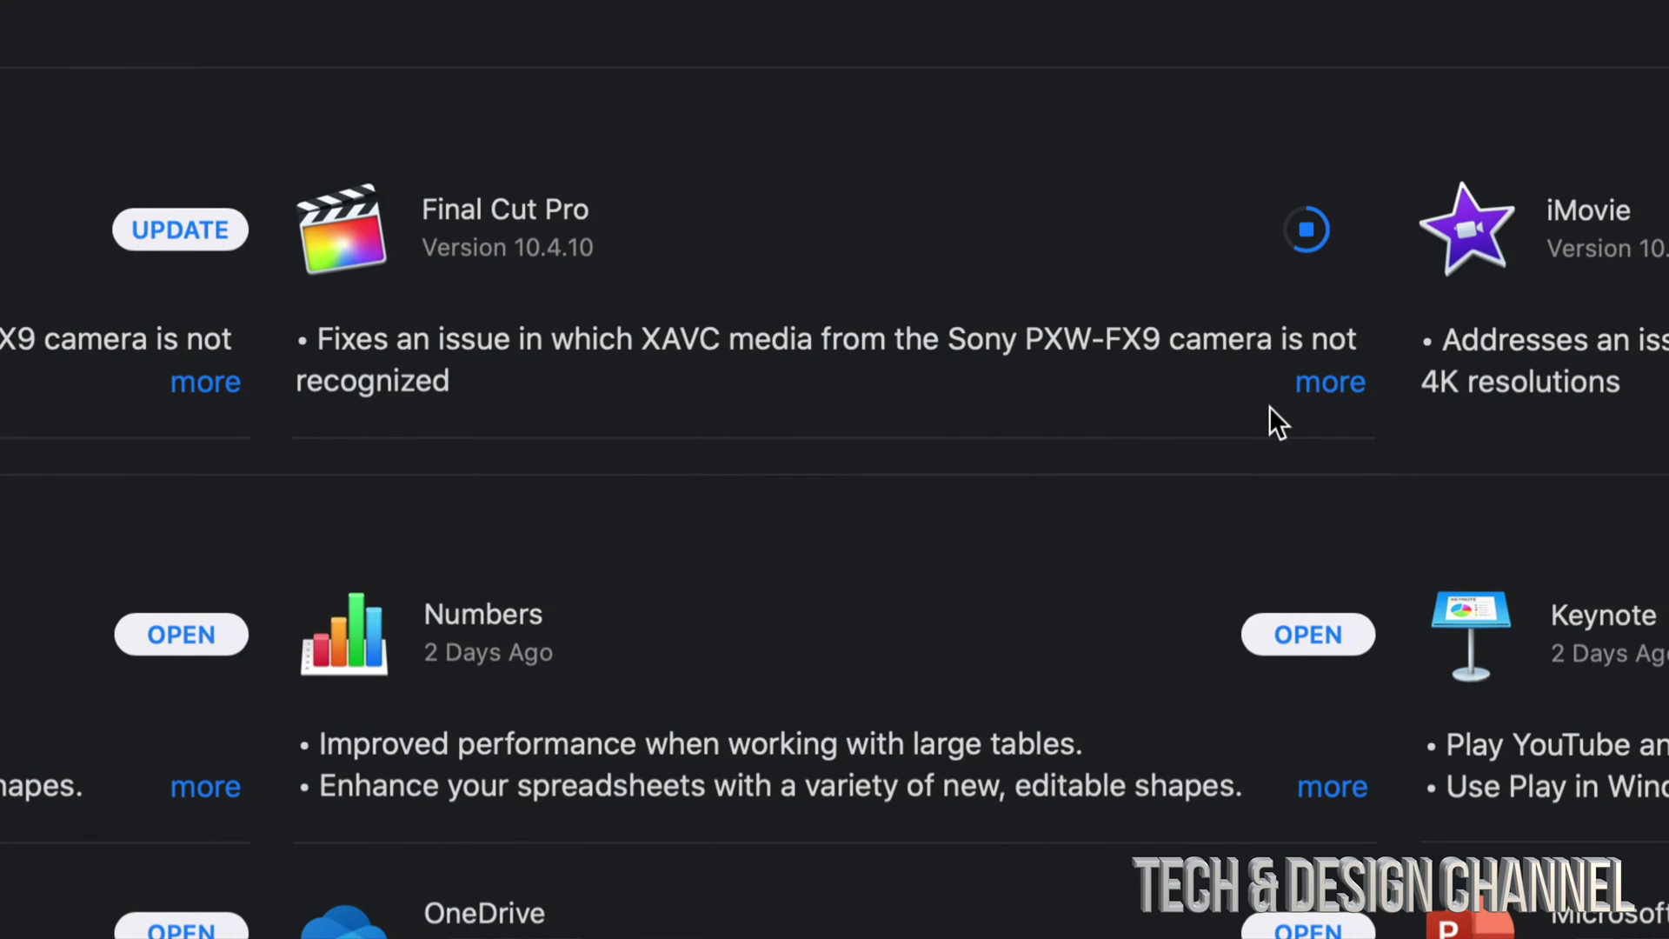
pyautogui.click(1325, 387)
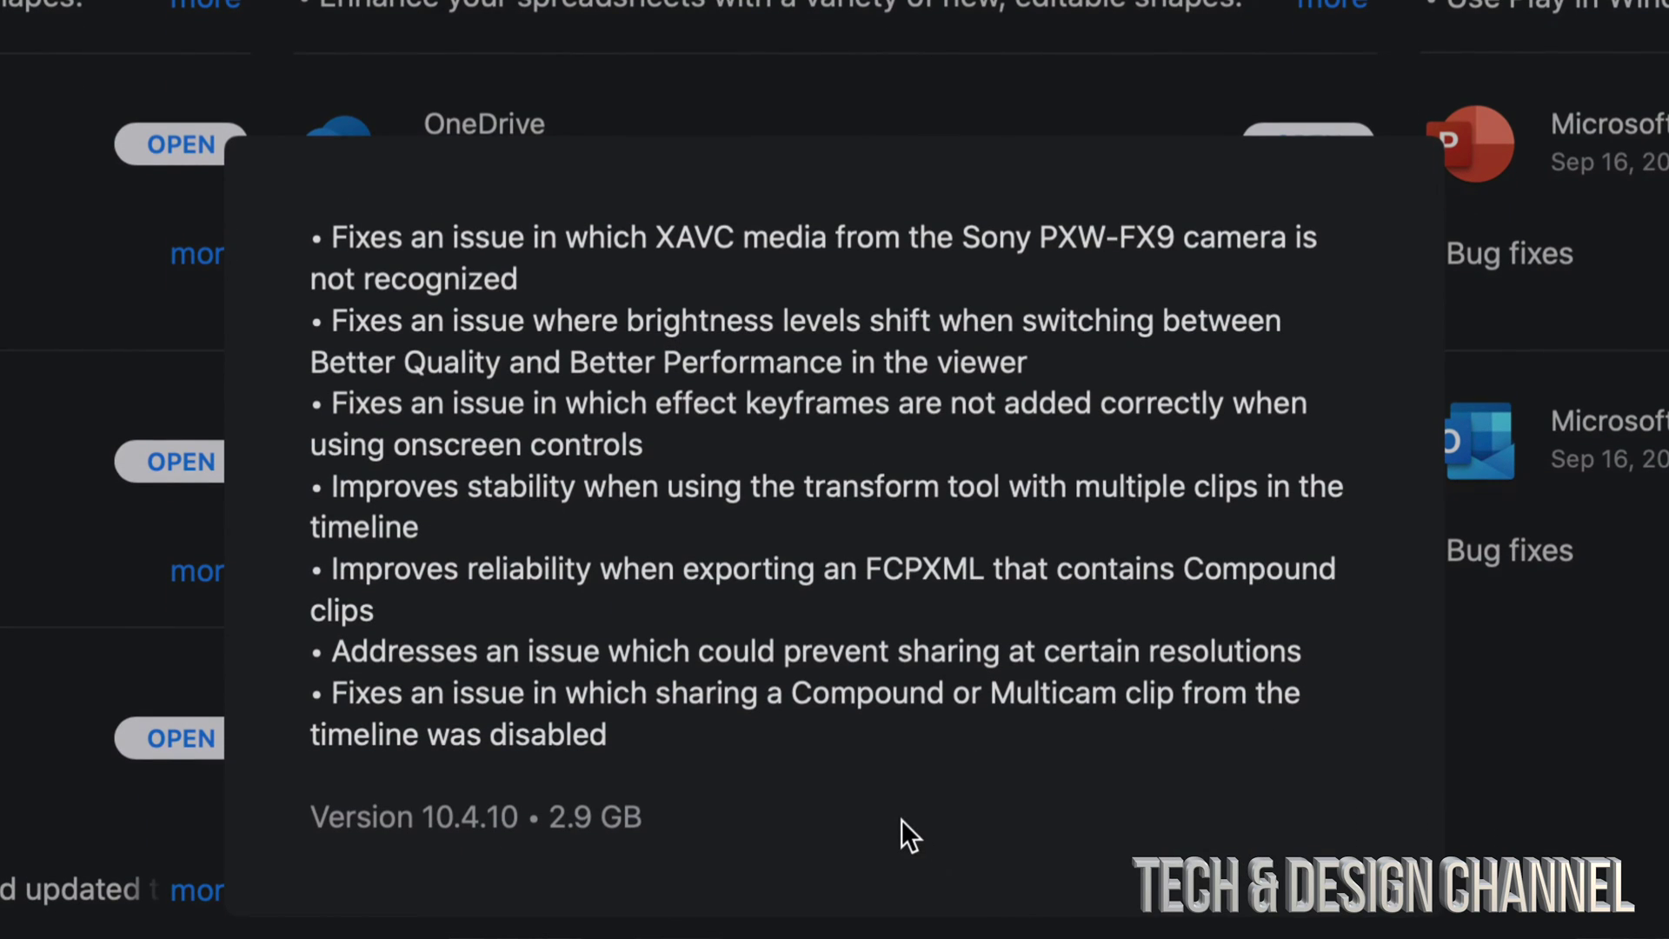
pyautogui.click(1275, 569)
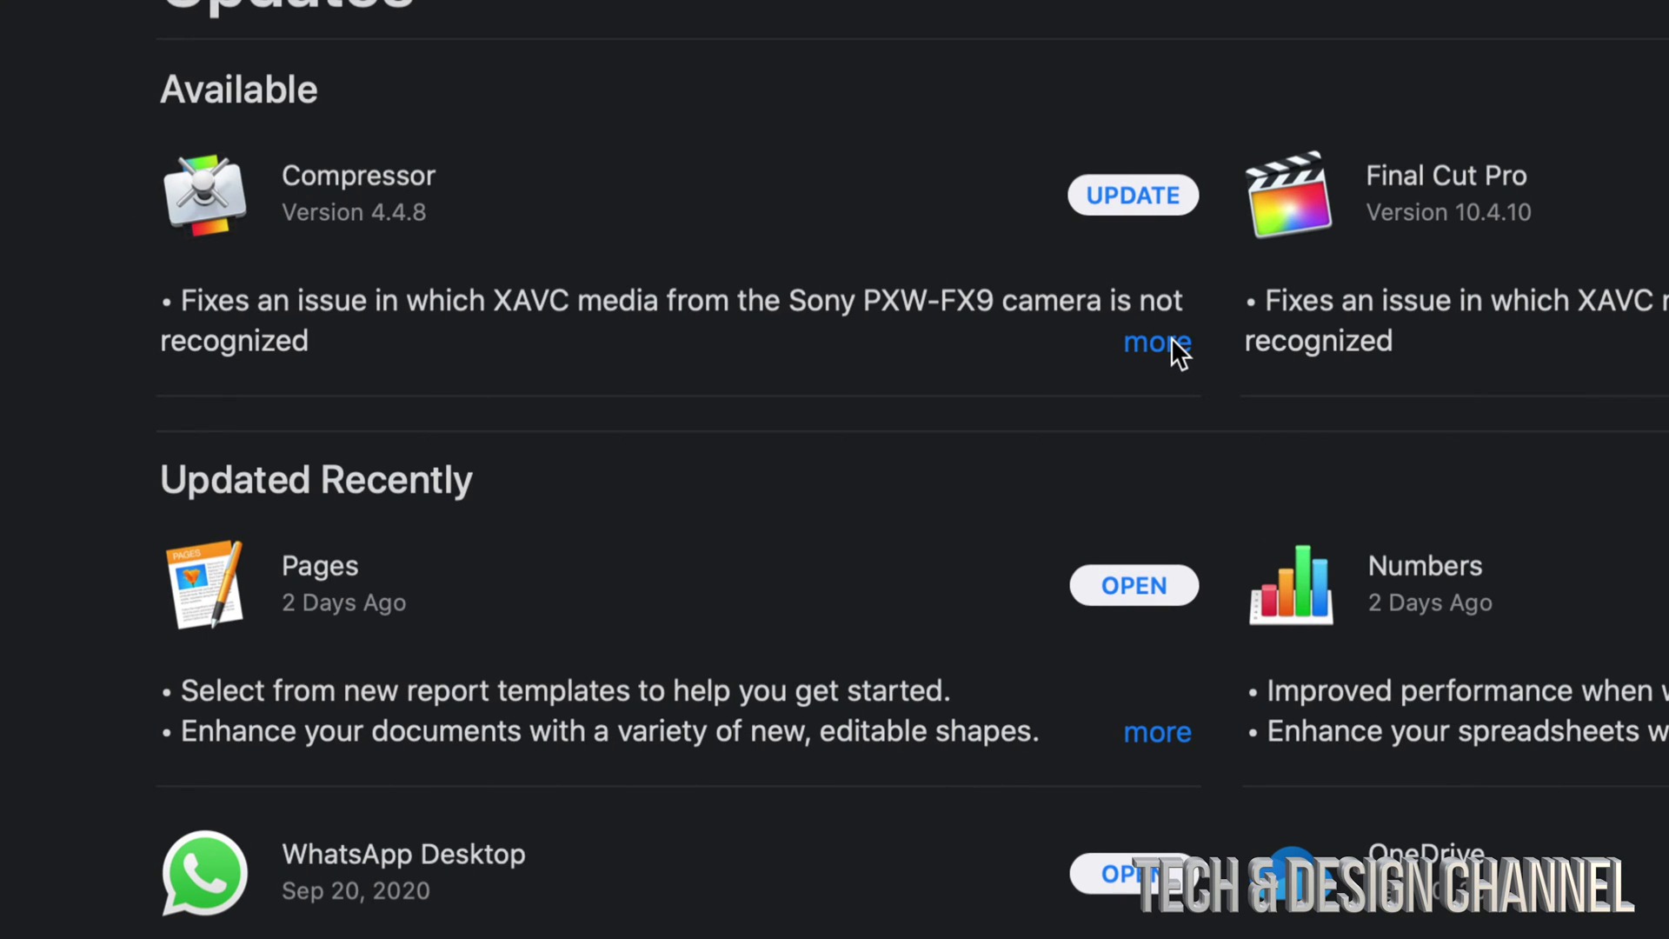
# Step: Review Compressor's release notes, then start the Compressor update
pyautogui.click(1171, 339)
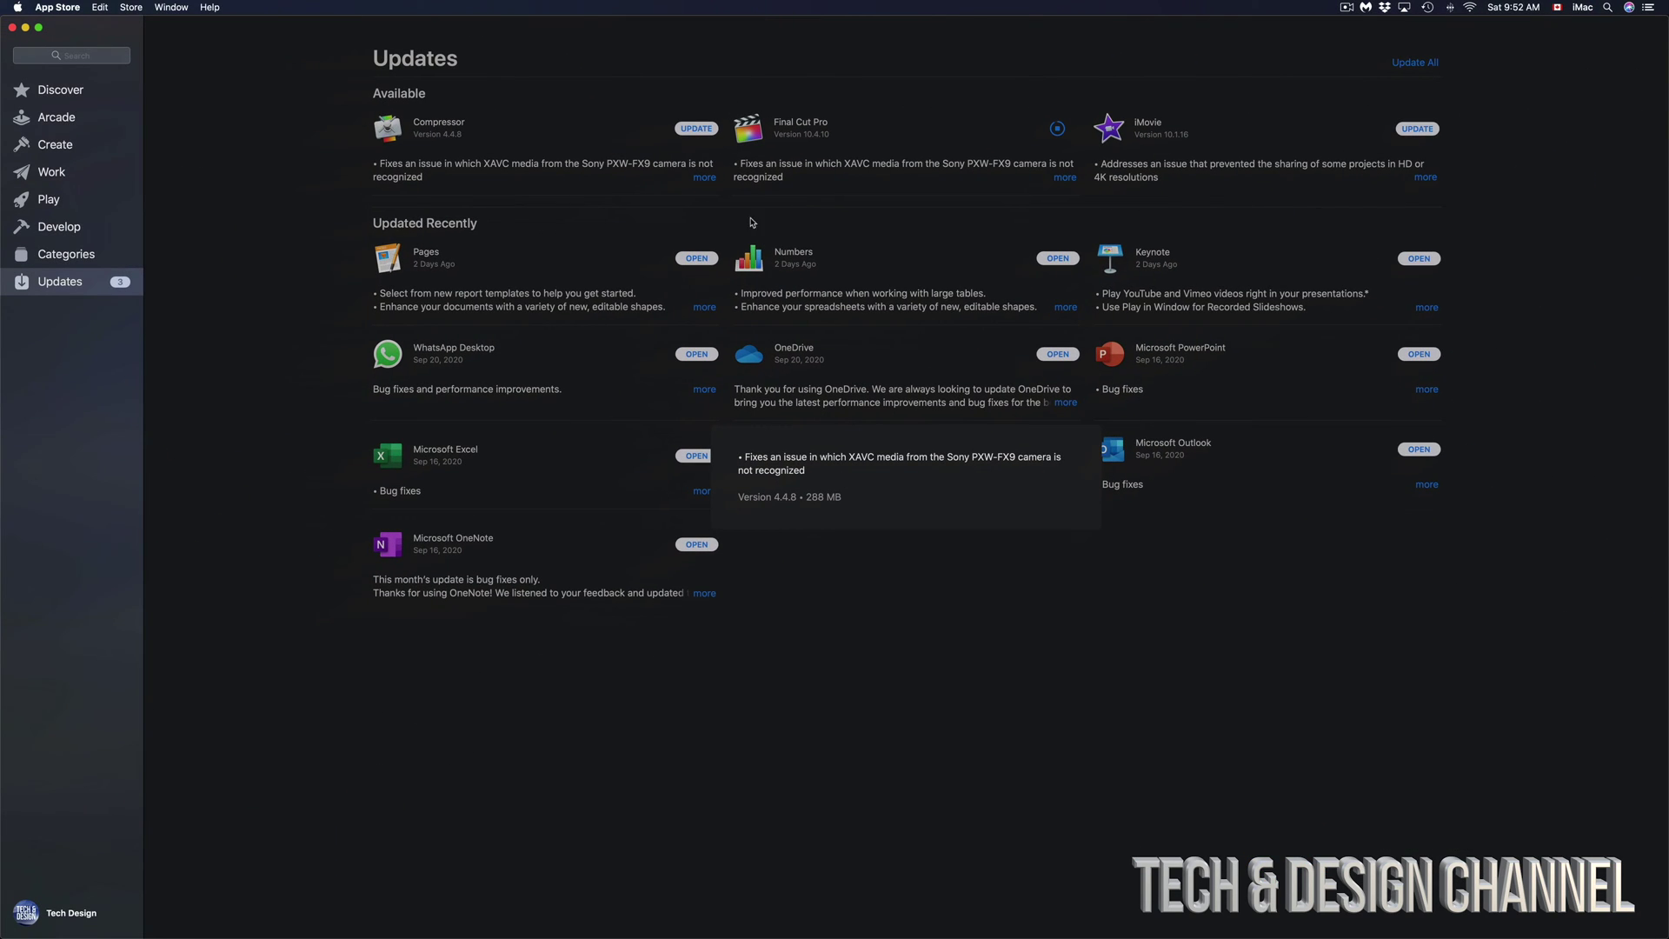
pyautogui.click(595, 69)
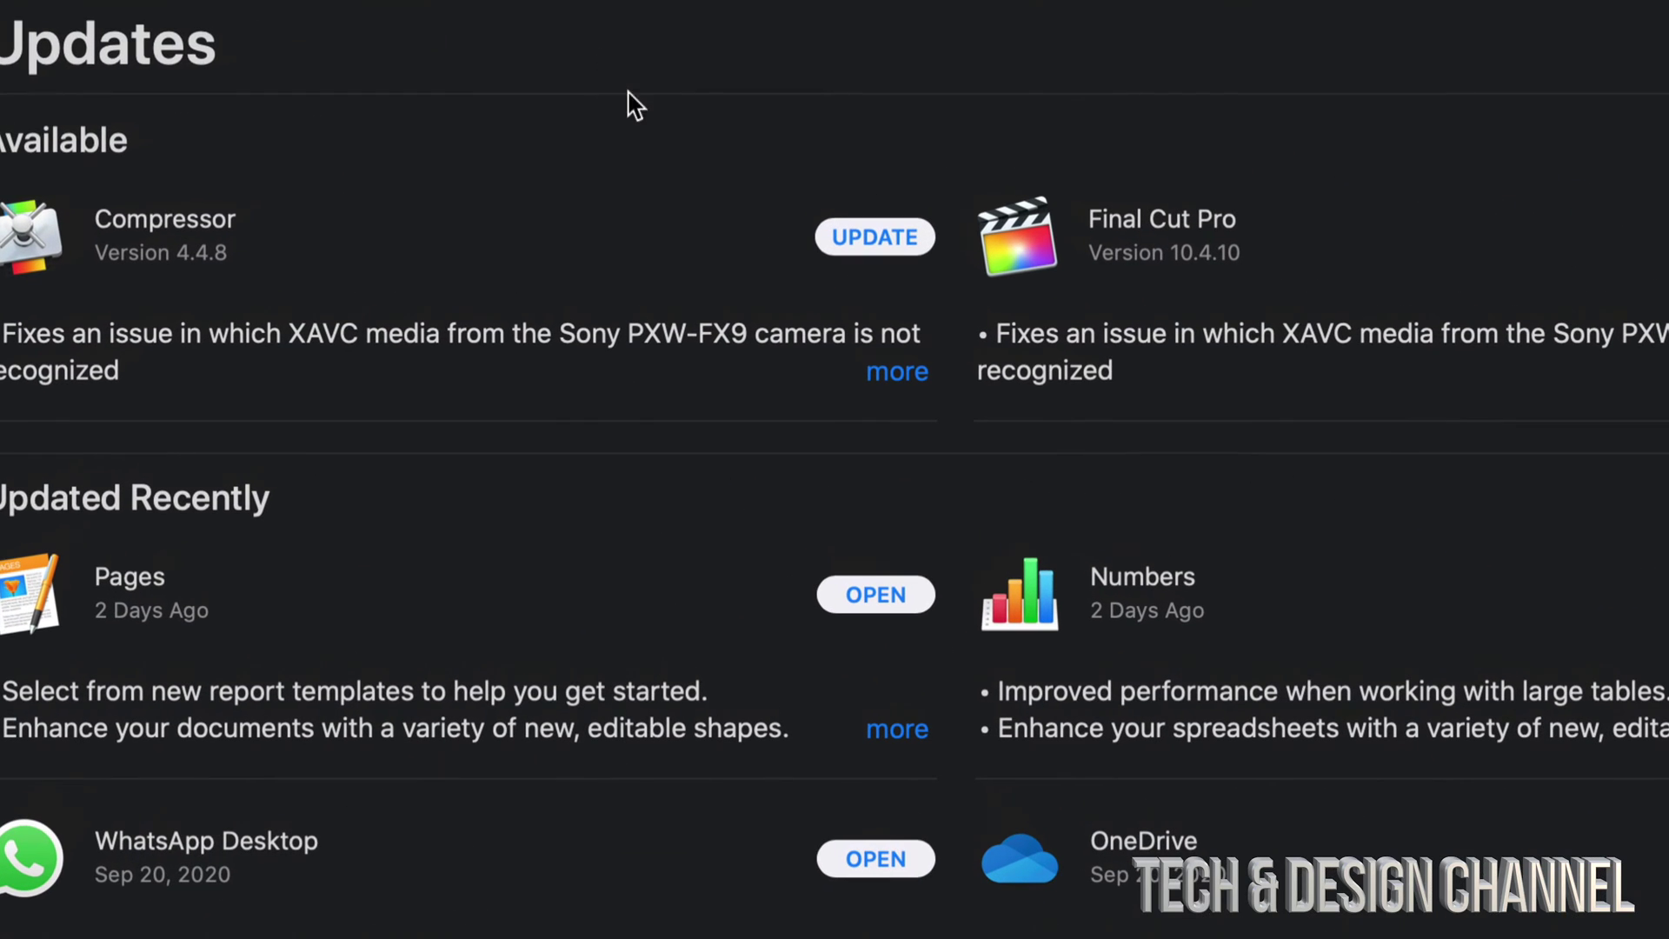
pyautogui.click(895, 242)
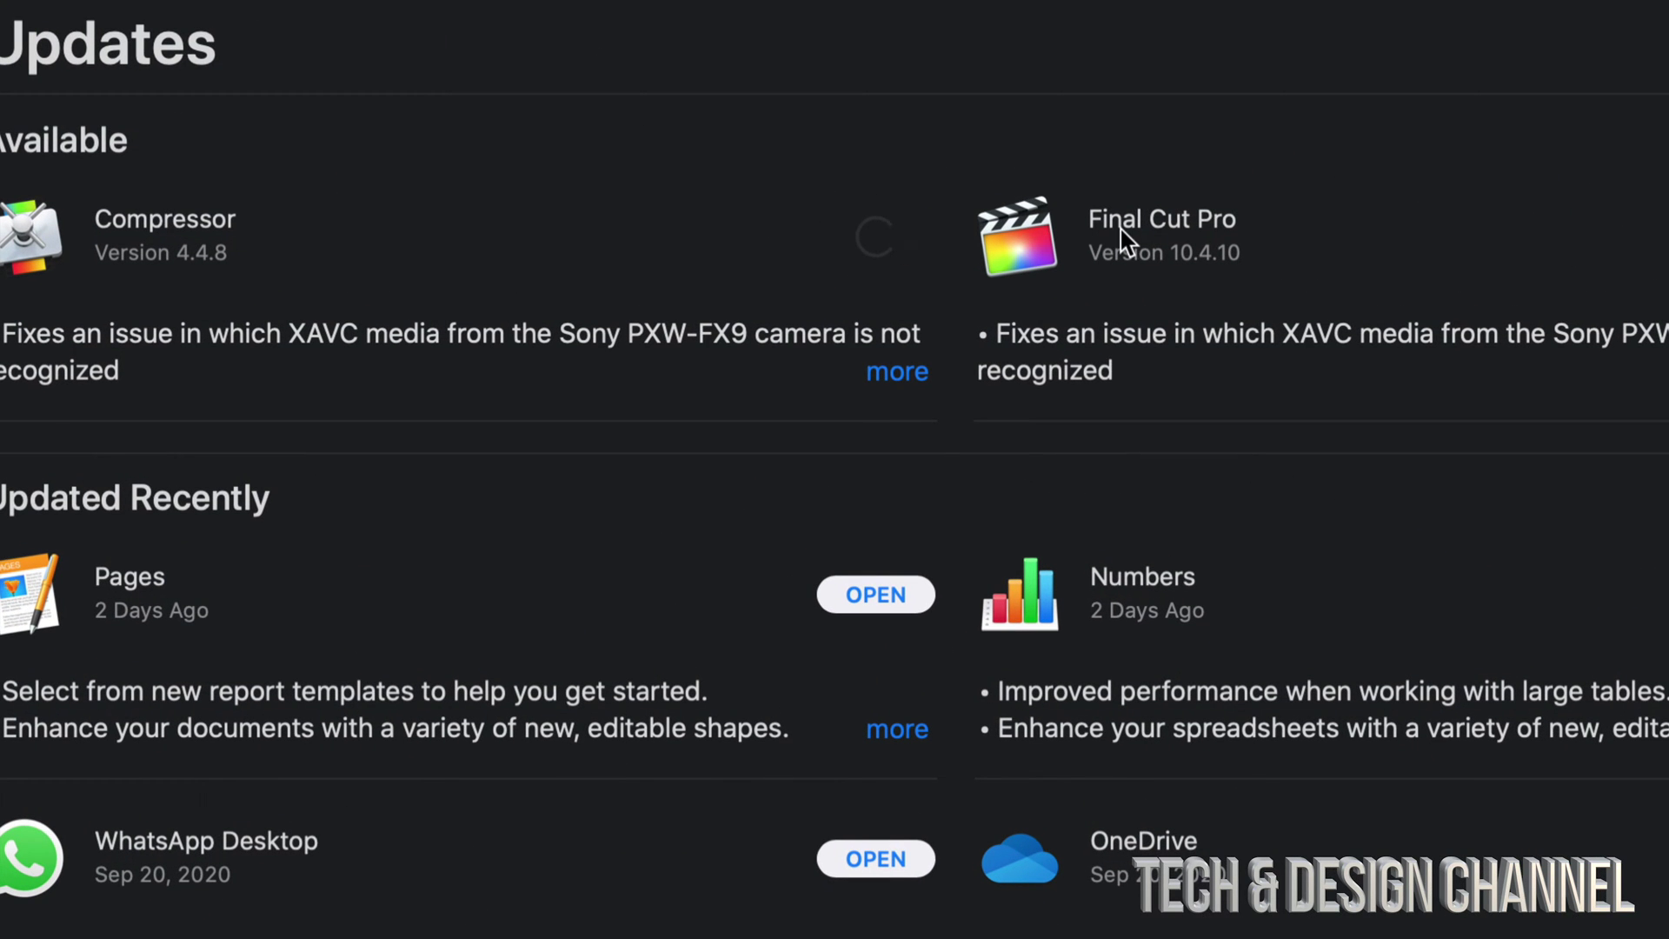
pyautogui.click(1668, 238)
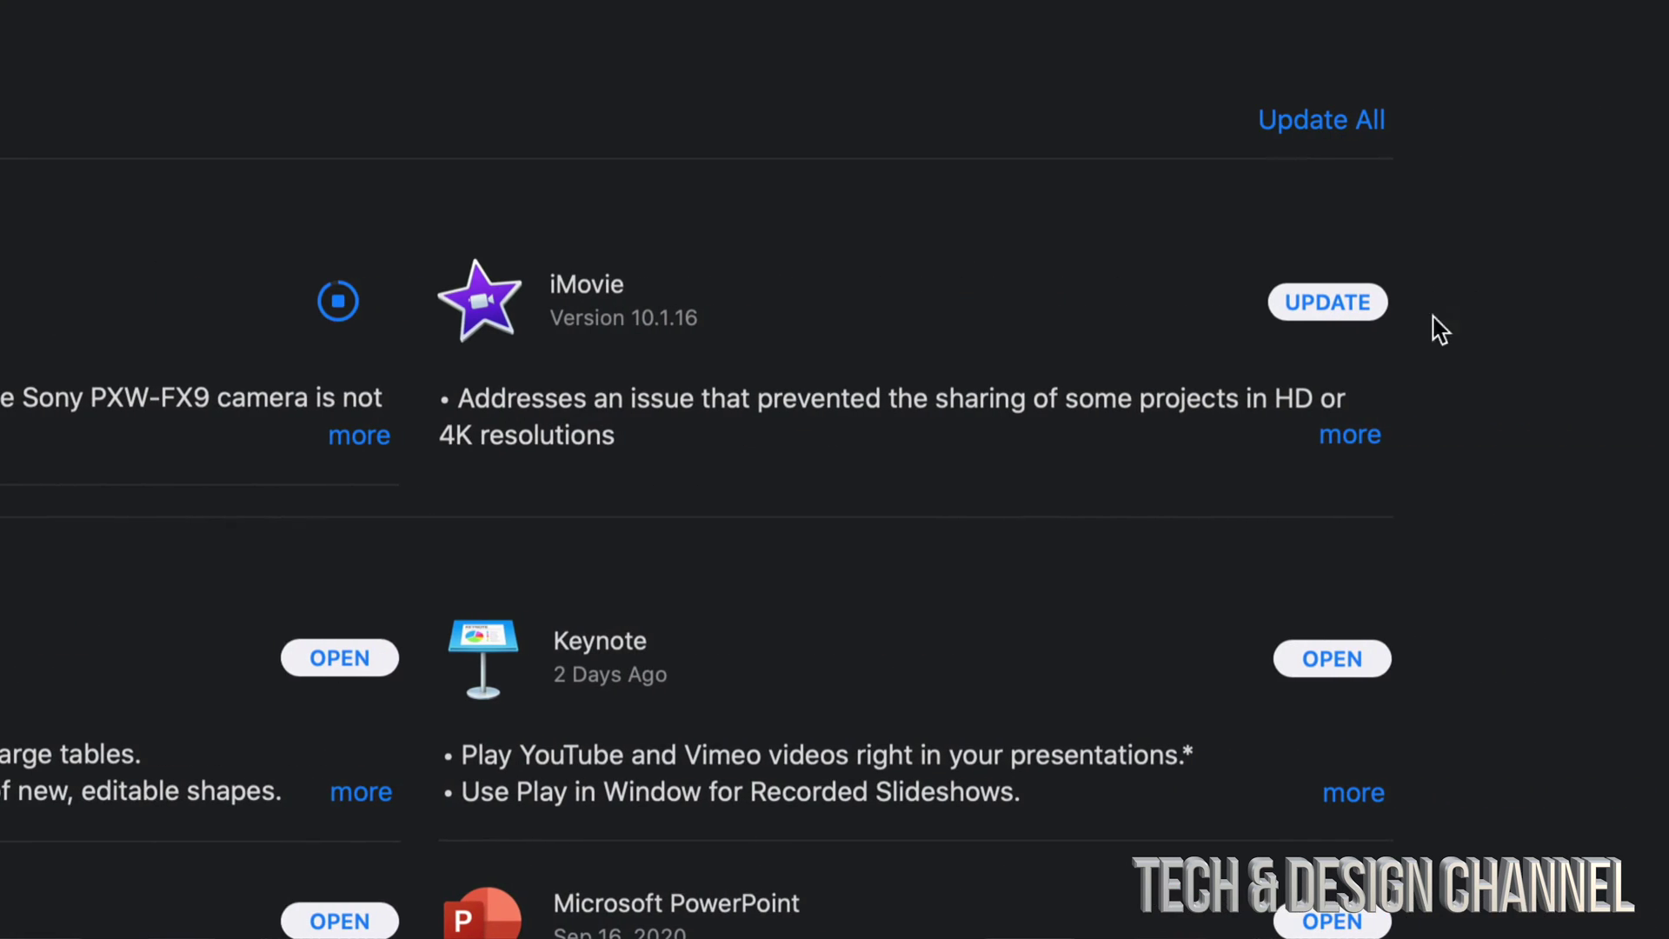
# Step: Review iMovie's release notes, then start the iMovie 10.1.16 update
pyautogui.click(1347, 435)
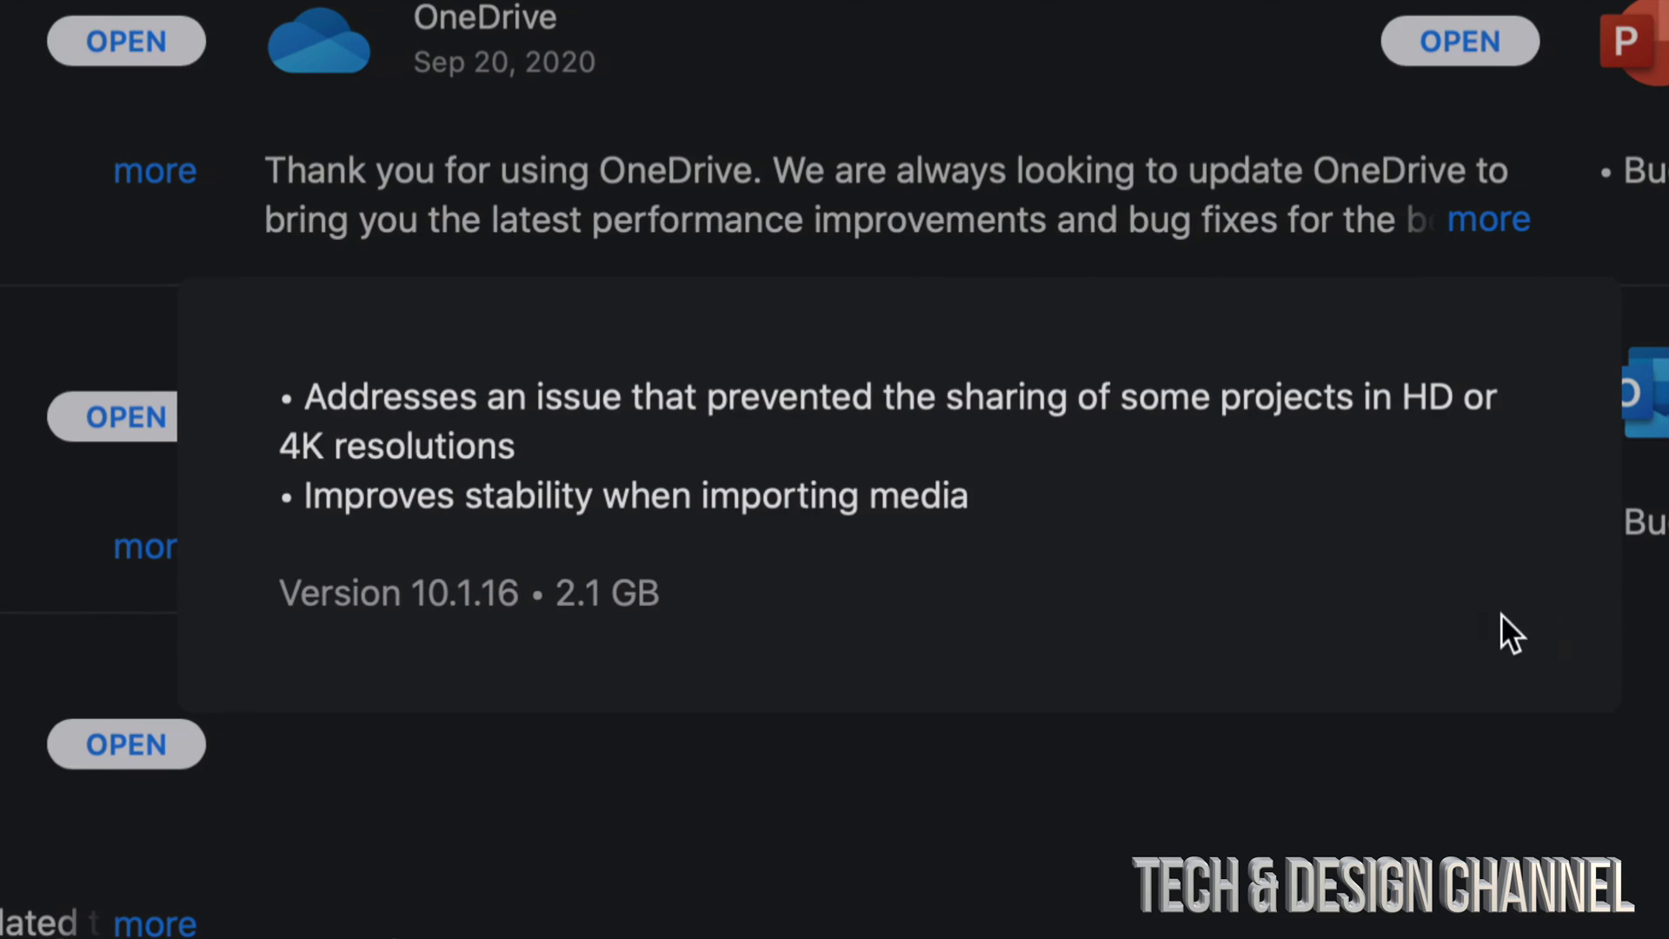
pyautogui.click(1009, 541)
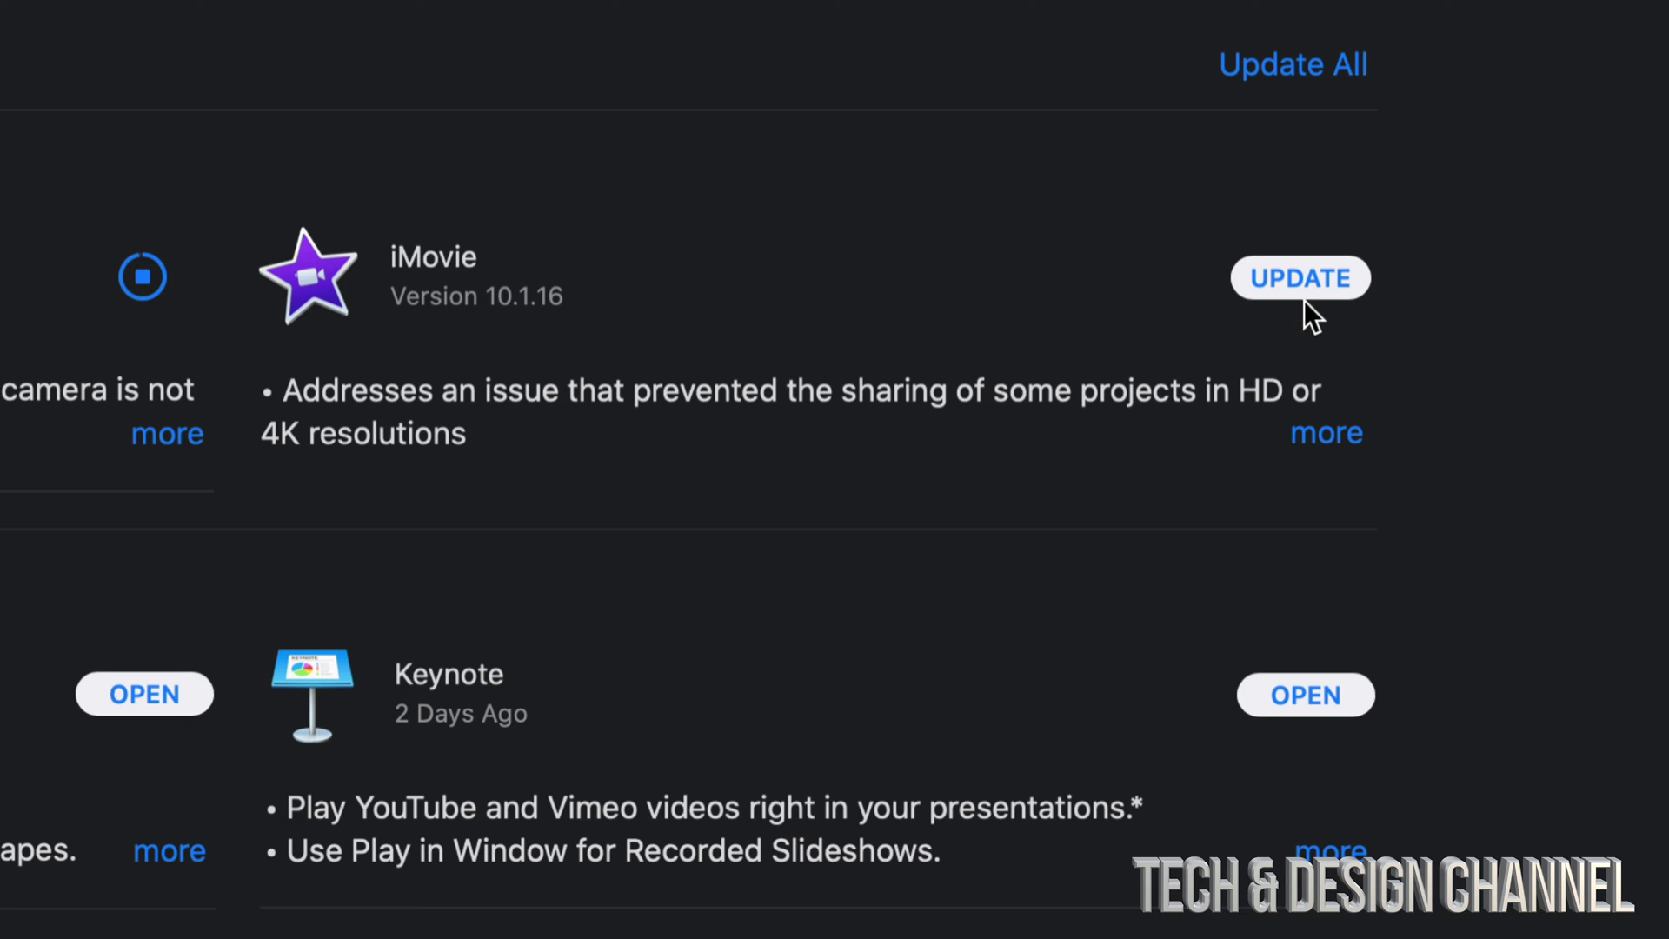
pyautogui.click(1301, 276)
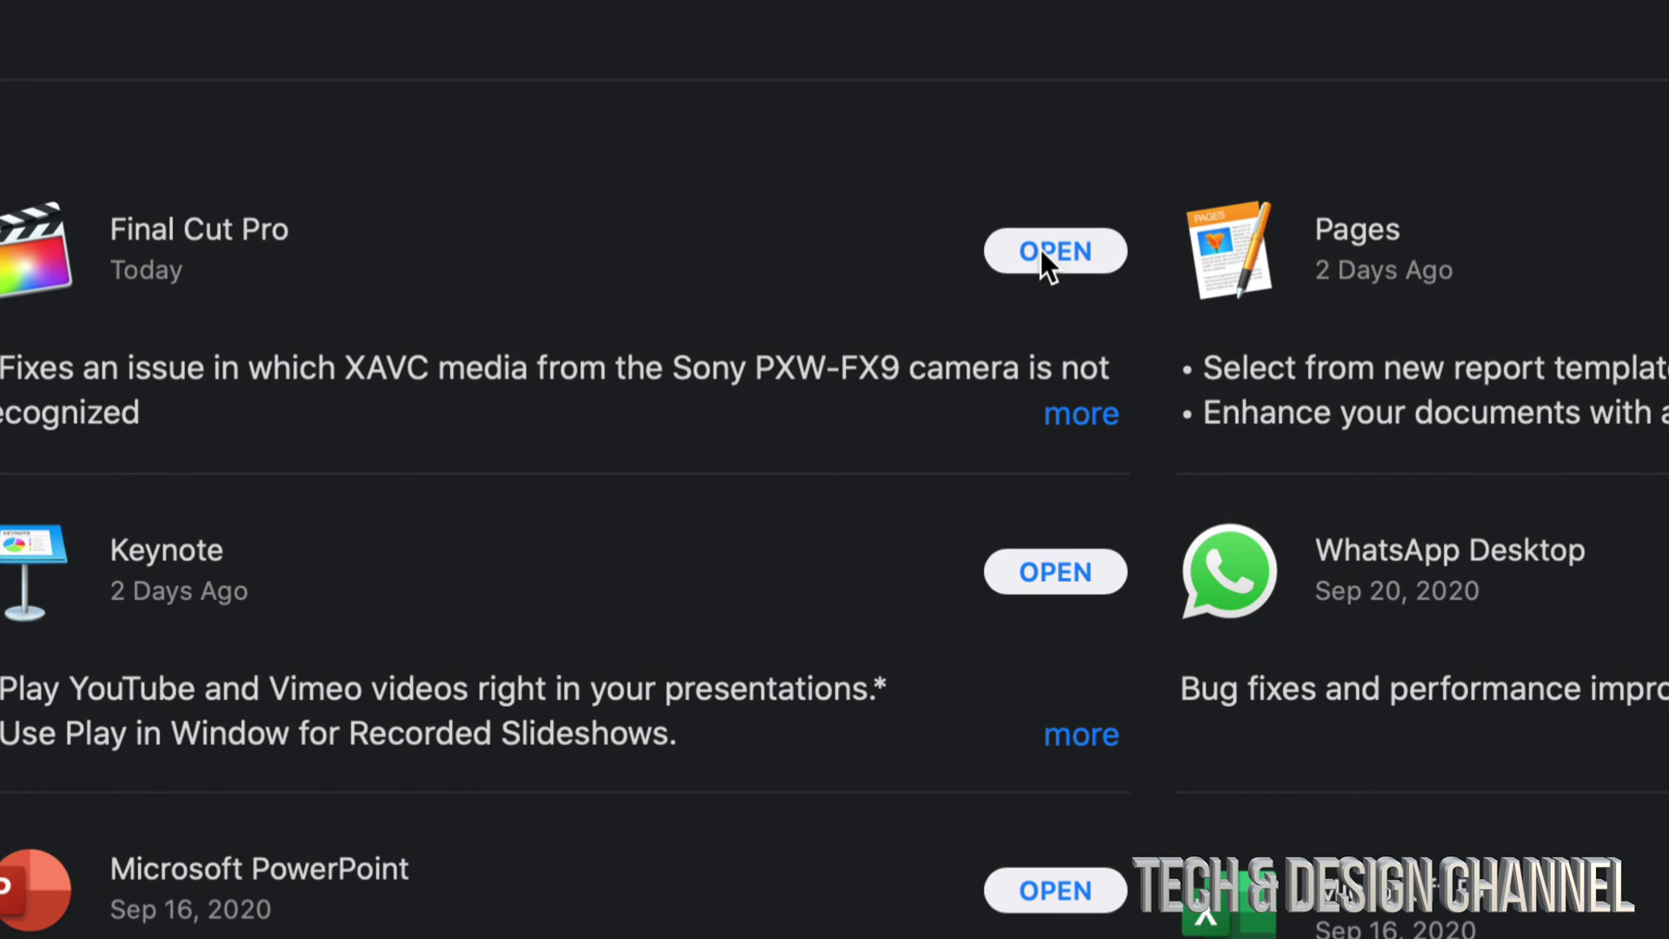
# Step: Launch the updated Final Cut Pro, dismiss What's New and delete the Untitled Project
pyautogui.click(1041, 250)
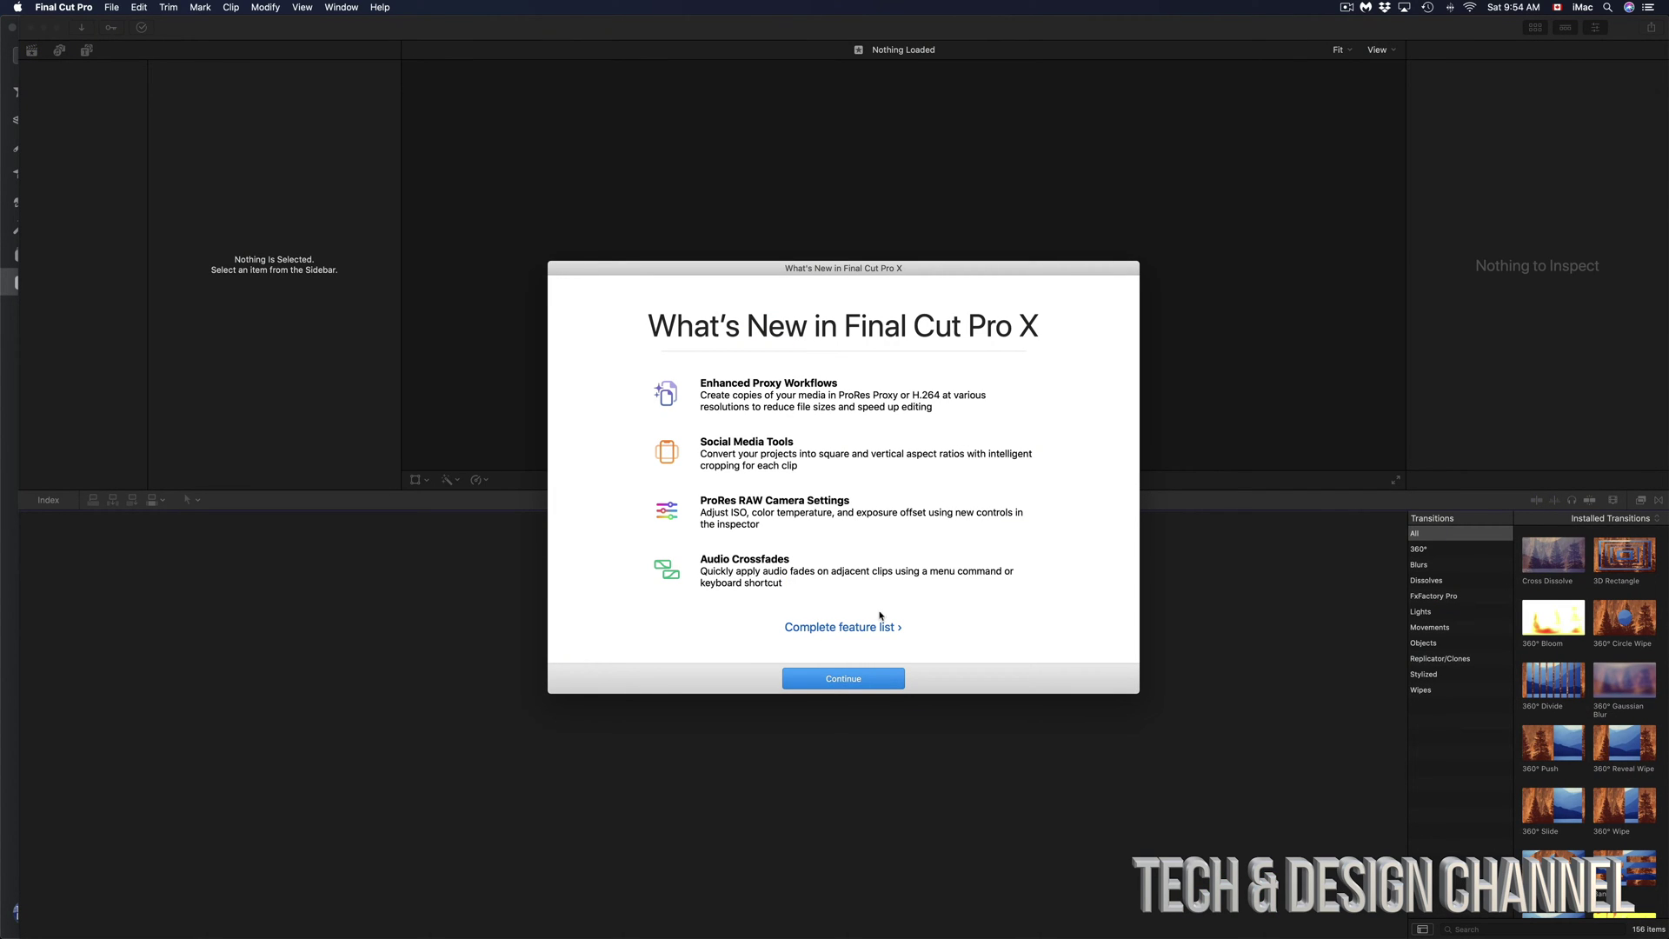
pyautogui.click(830, 679)
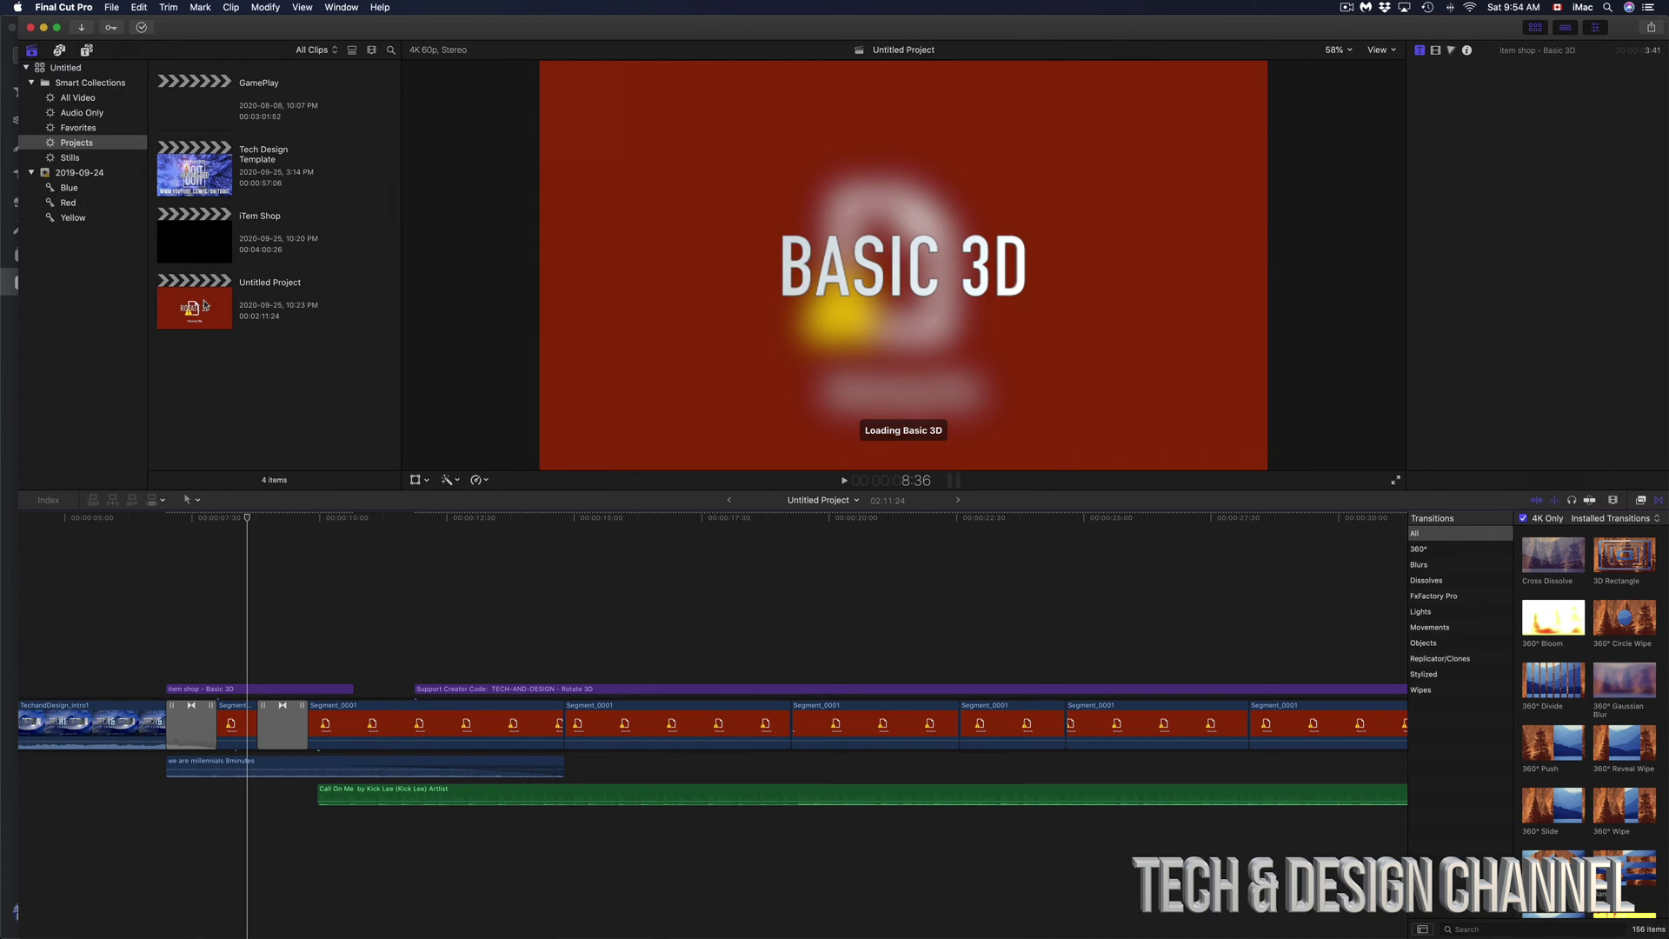
pyautogui.click(204, 304)
pyautogui.press('super+BackSpace')
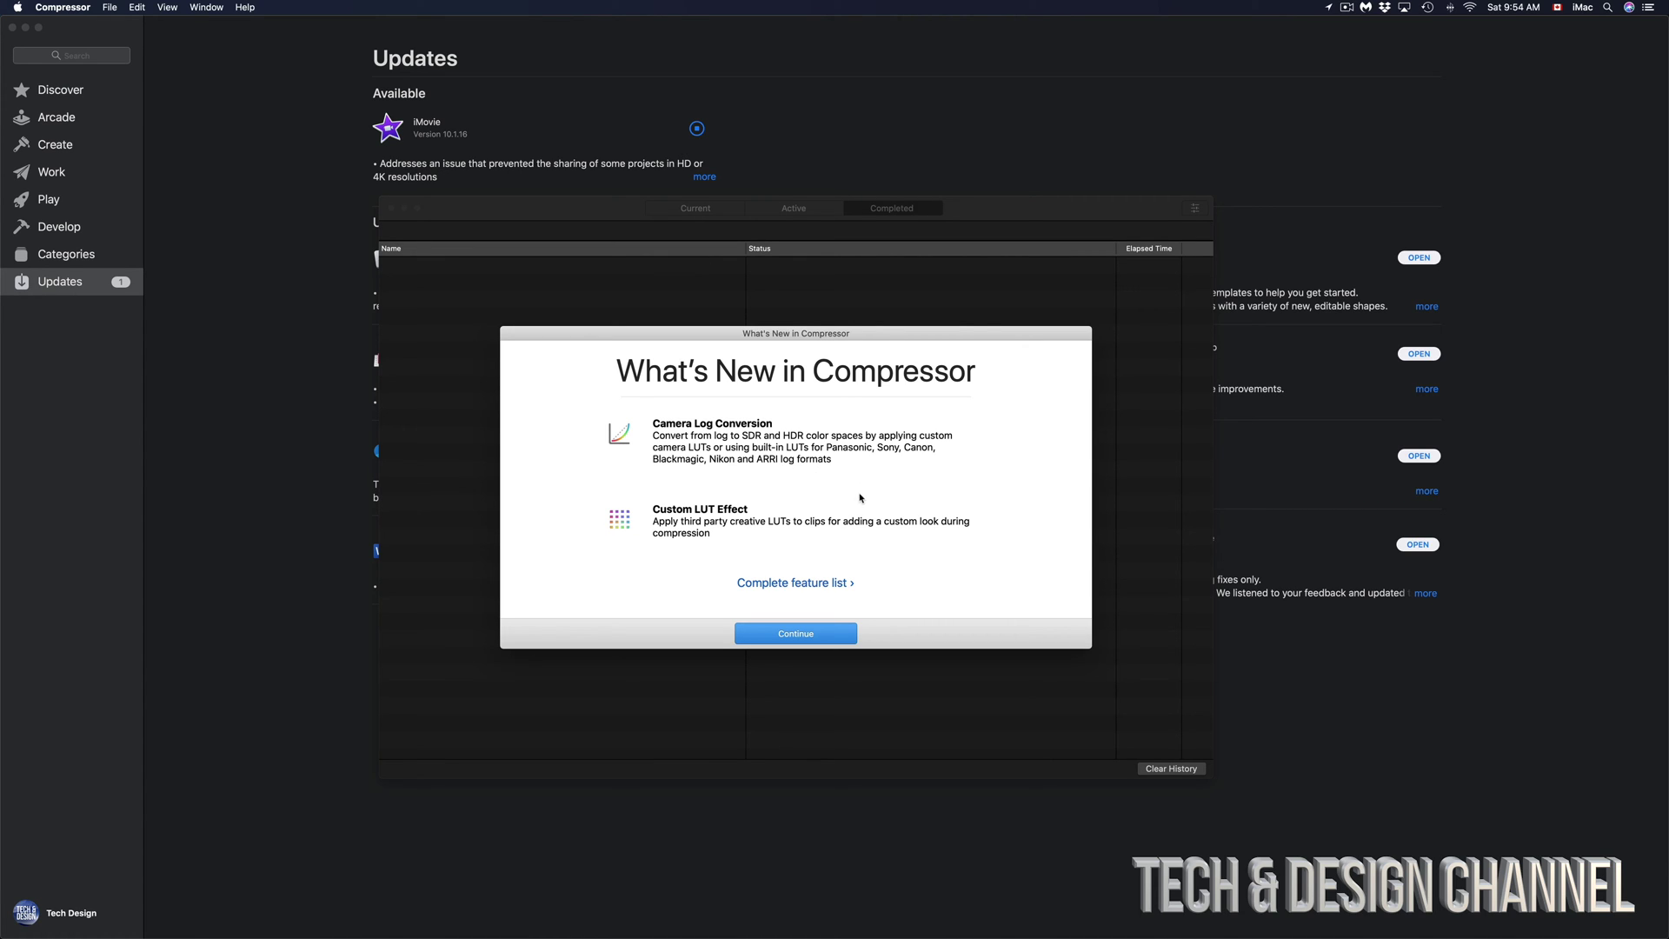
# Step: Dismiss the What's New in Compressor notes and move the job window aside
pyautogui.click(809, 635)
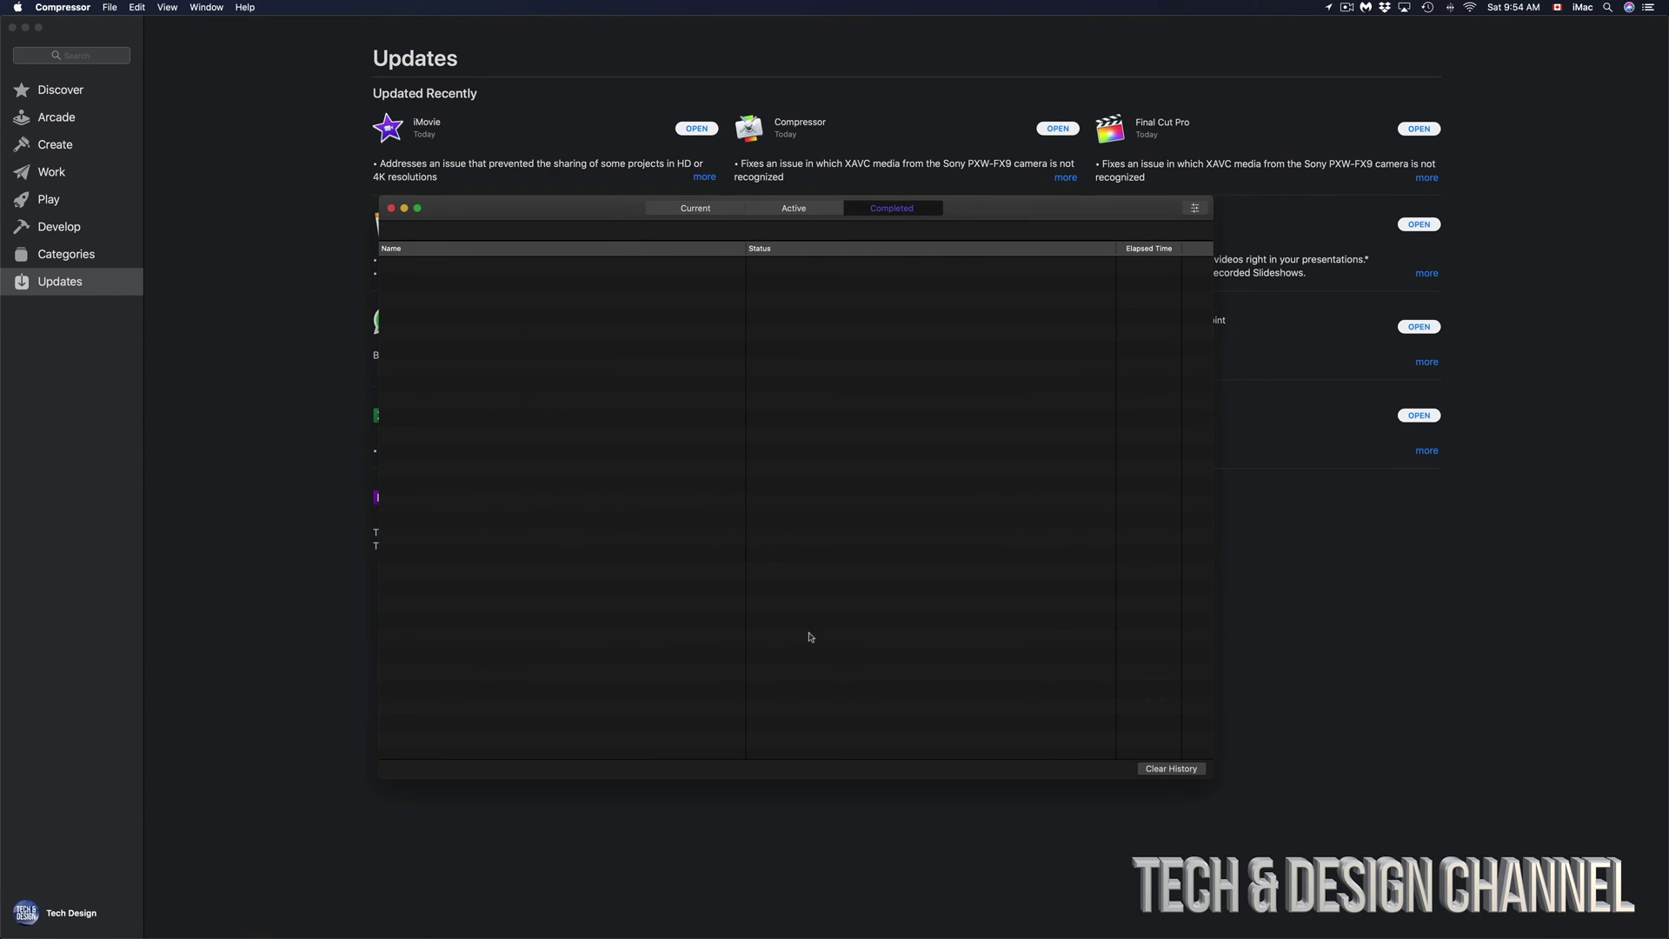
pyautogui.moveTo(575, 217)
pyautogui.mouseDown()
pyautogui.moveTo(409, 278)
pyautogui.moveTo(572, 237)
pyautogui.mouseUp()
# Step: Quit Compressor, then launch the updated iMovie from its App Store page
pyautogui.press('super+q')
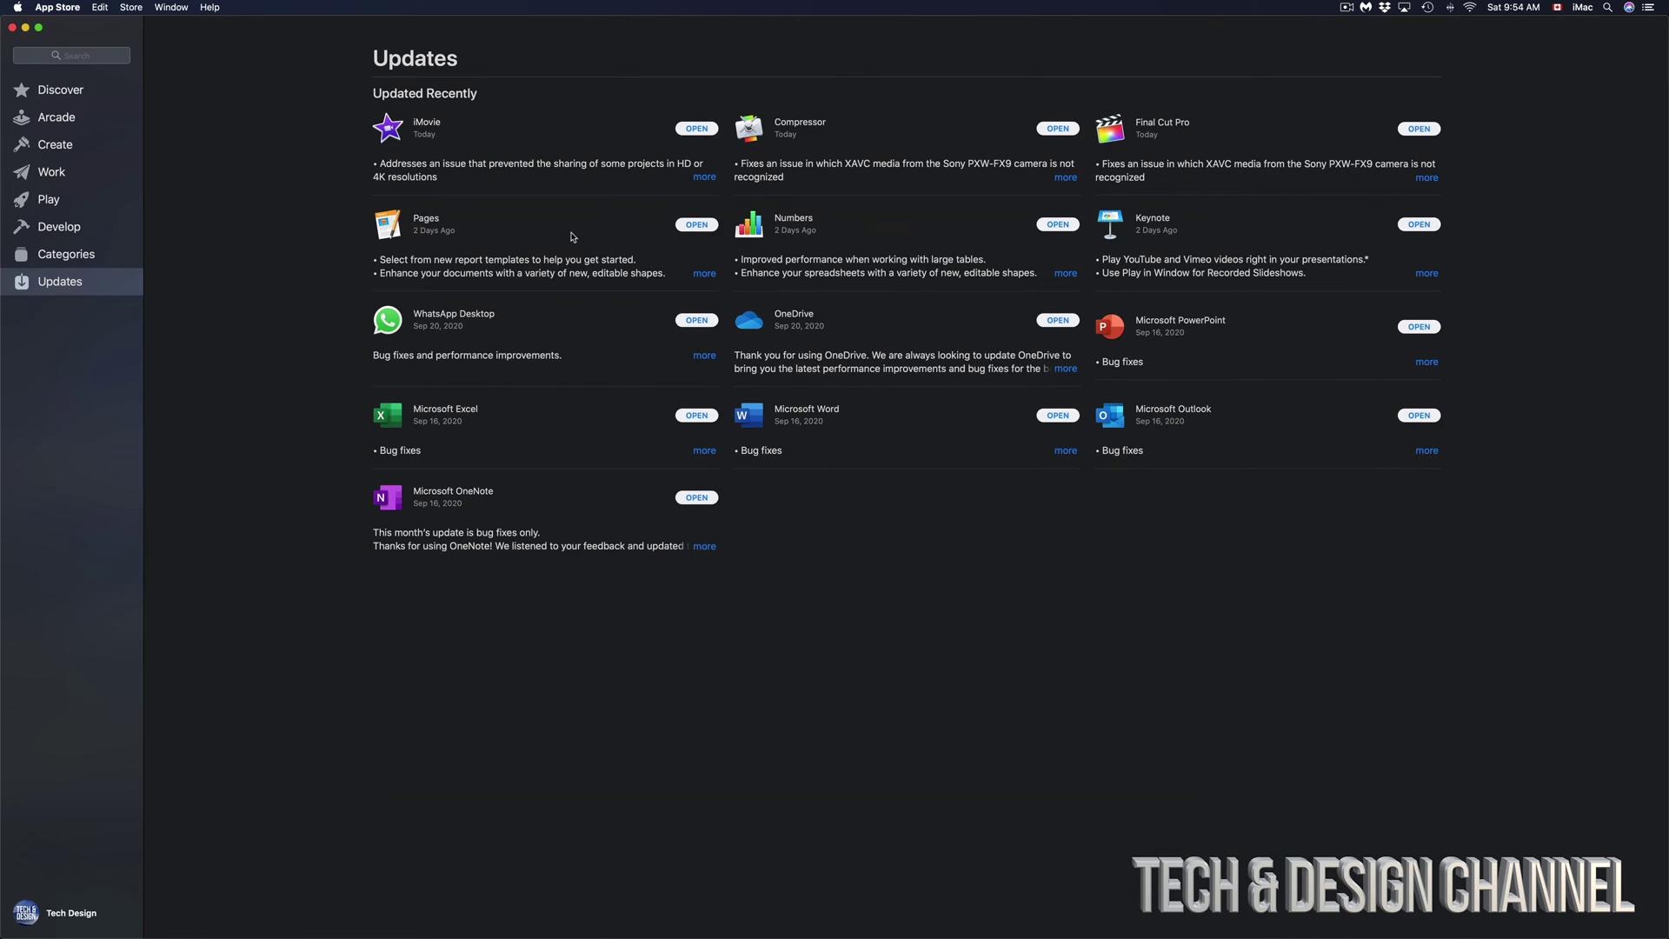
pyautogui.click(548, 120)
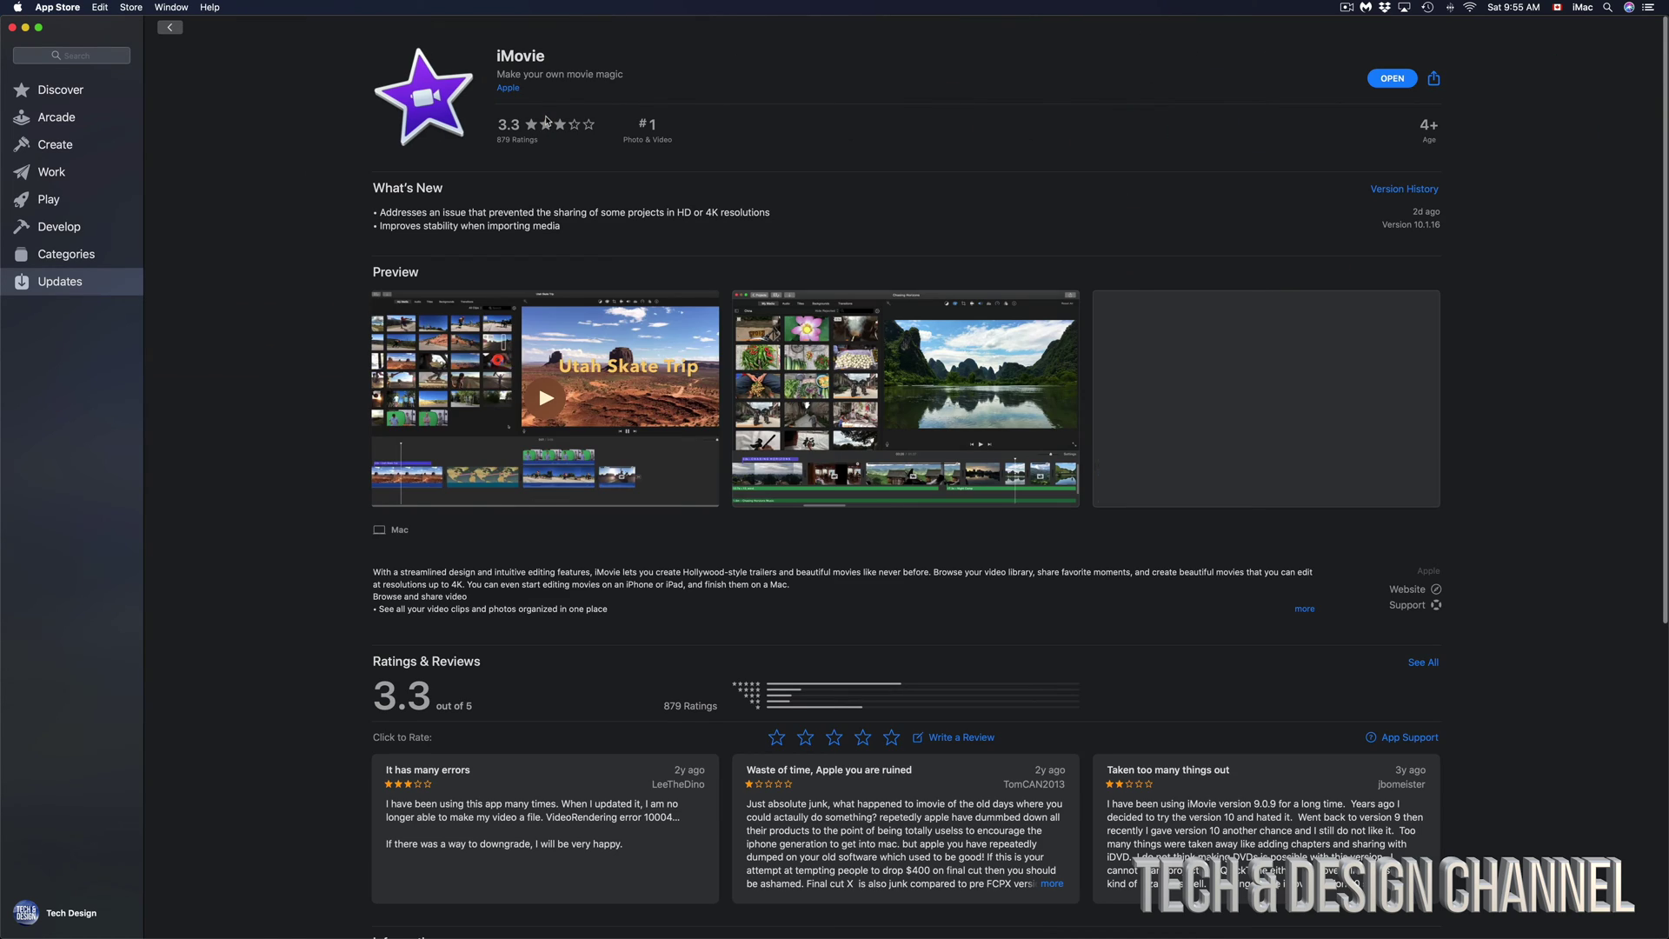
pyautogui.click(1391, 78)
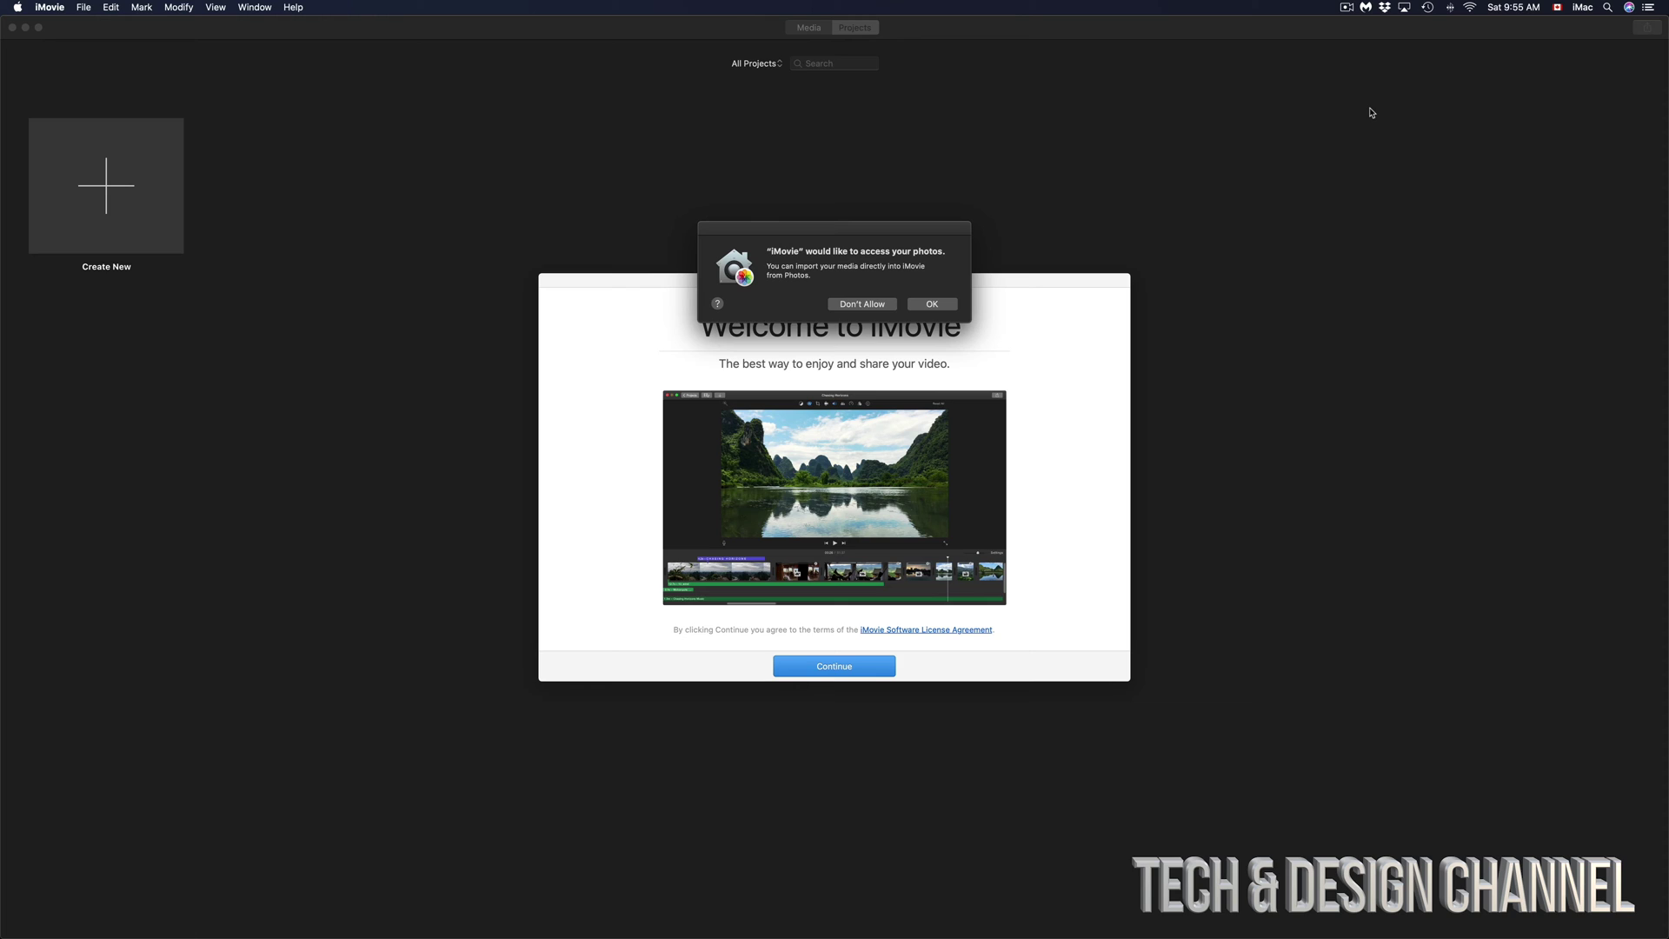
# Step: Grant iMovie Photos access and get through both welcome pages to the project library
pyautogui.moveTo(839, 236); pyautogui.dragTo(715, 222)
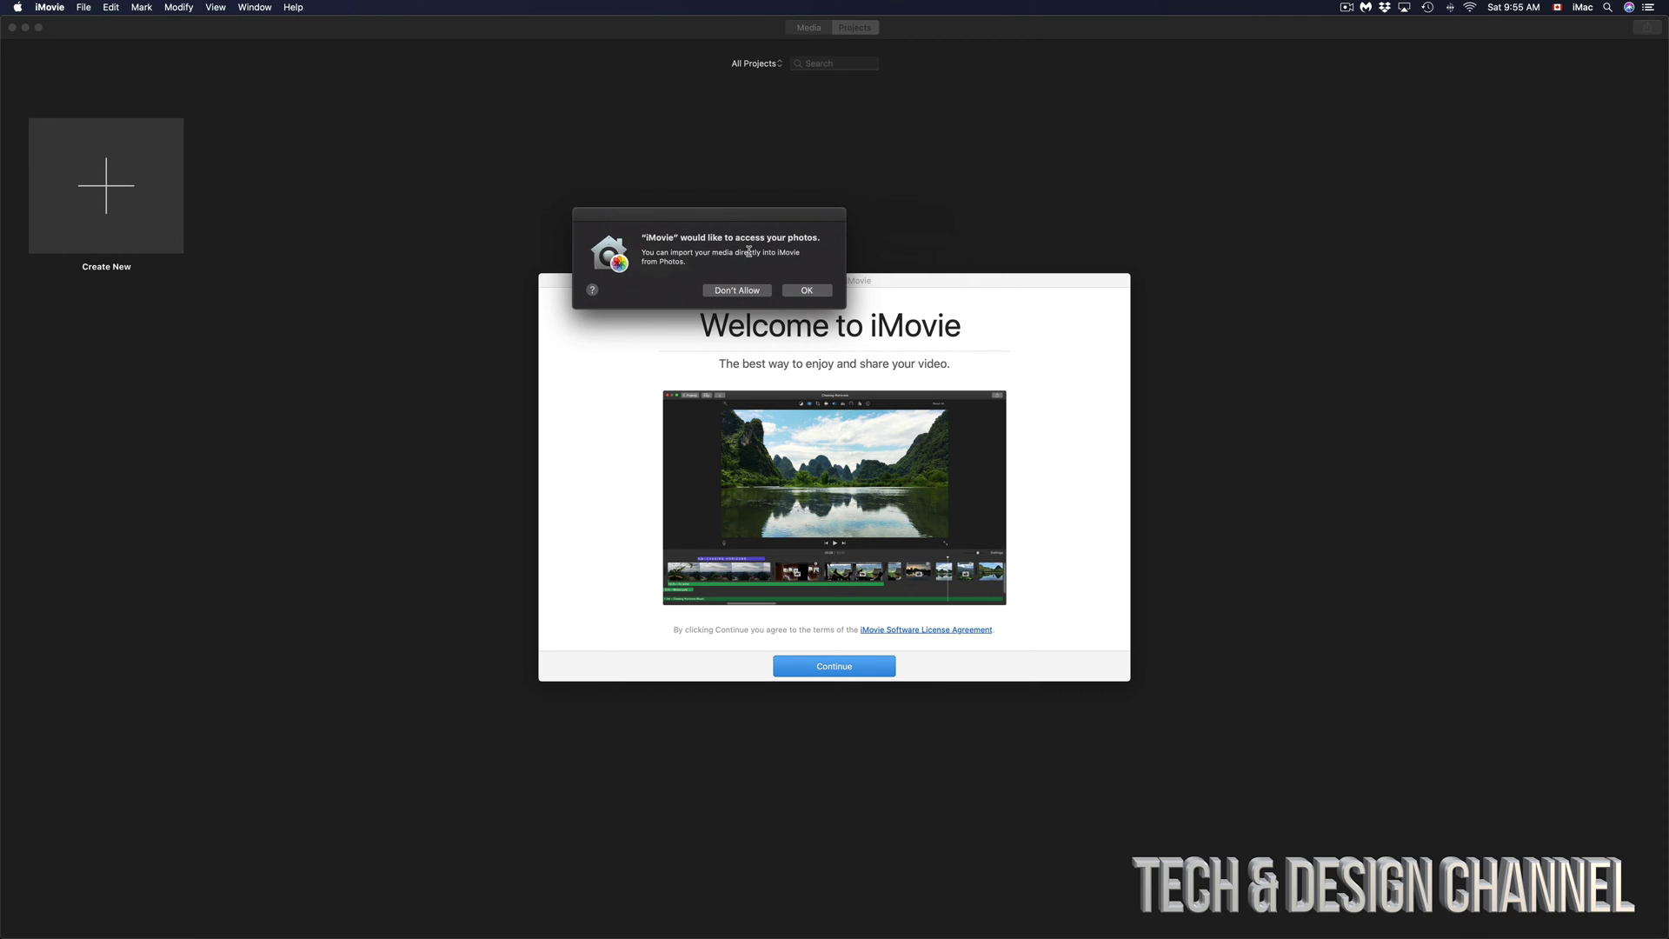
pyautogui.click(801, 290)
pyautogui.click(855, 673)
pyautogui.click(848, 675)
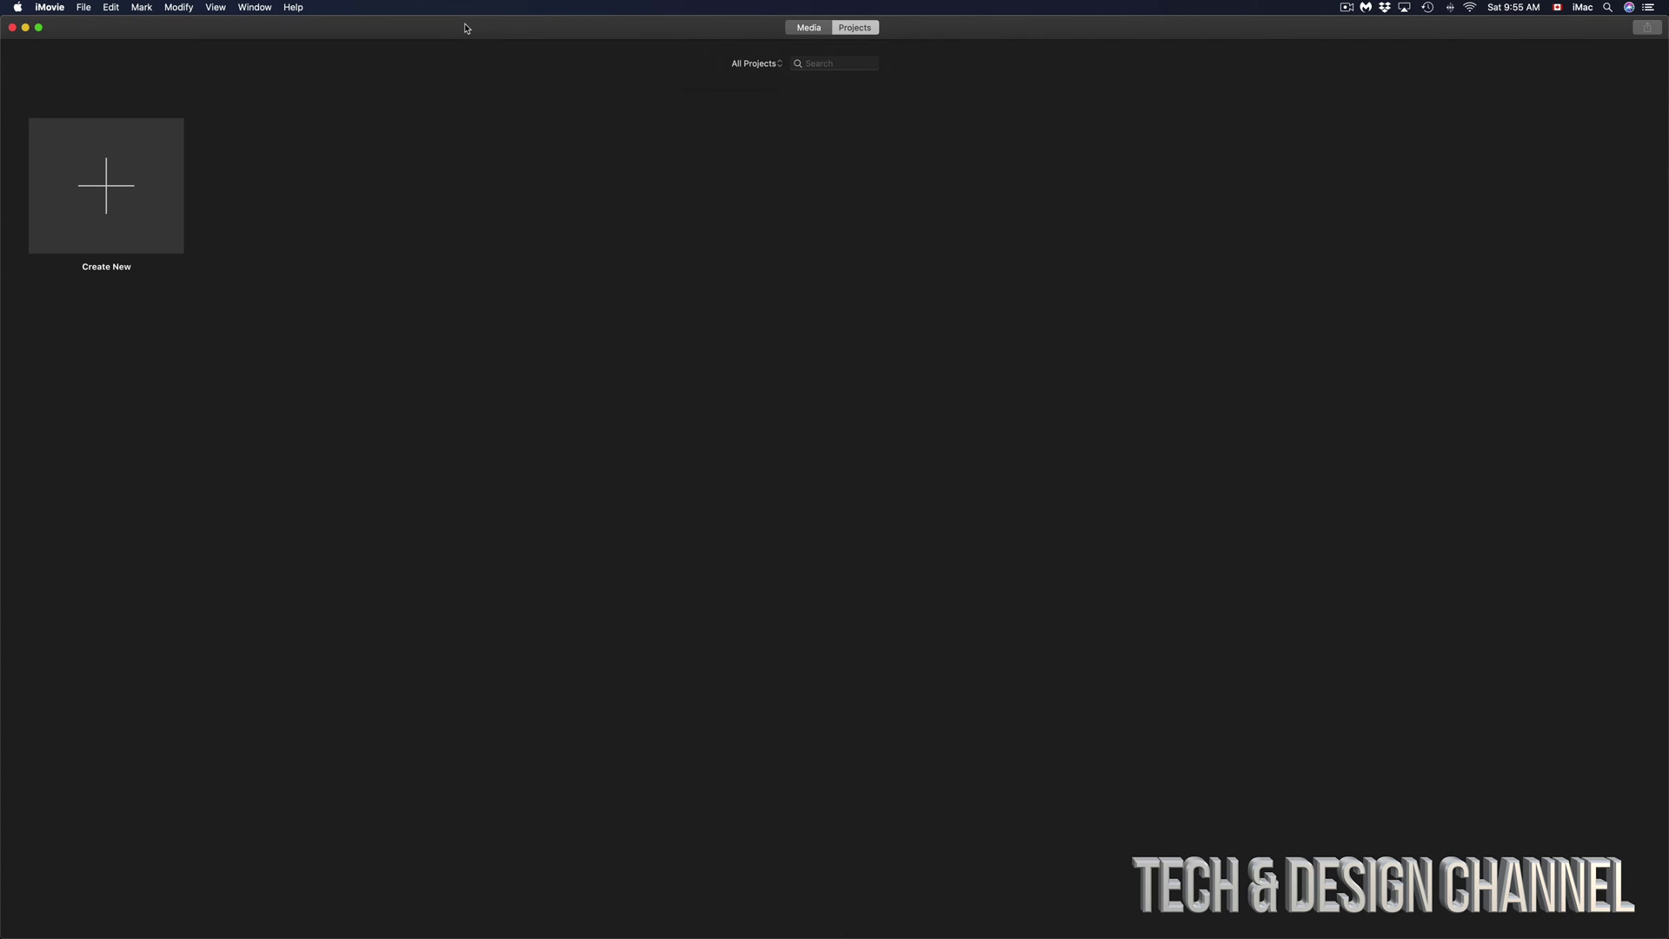
pyautogui.moveTo(466, 28); pyautogui.dragTo(510, 34)
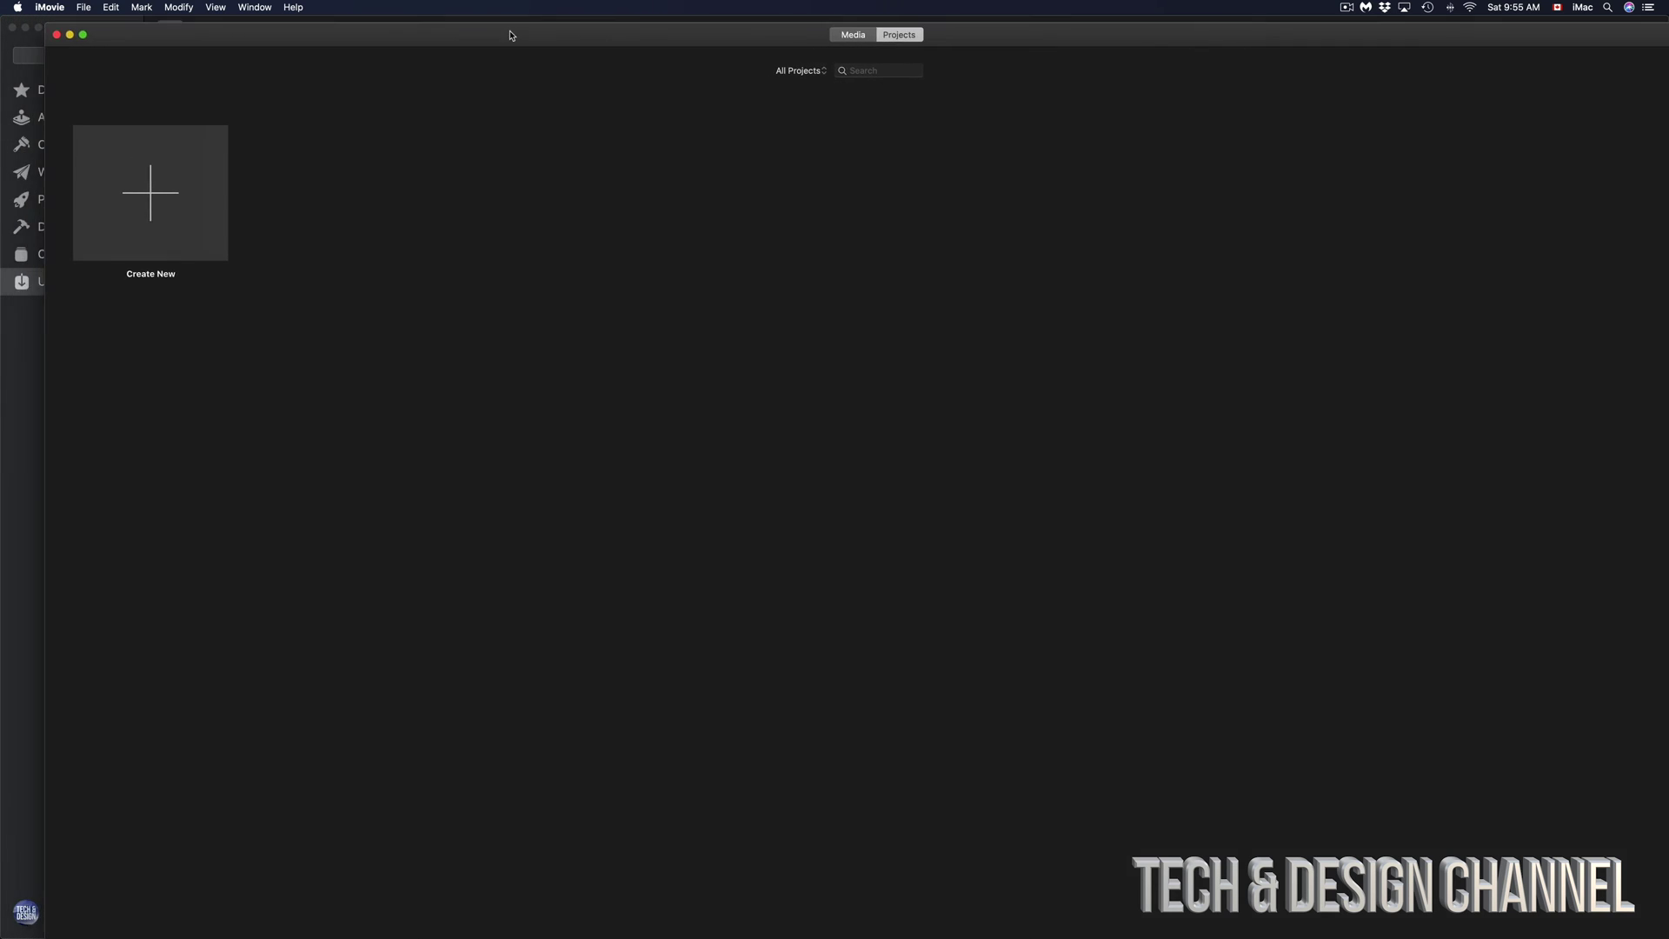
# Step: Quit iMovie, return to the App Store Updates list and switch to Safari
pyautogui.press('super+q')
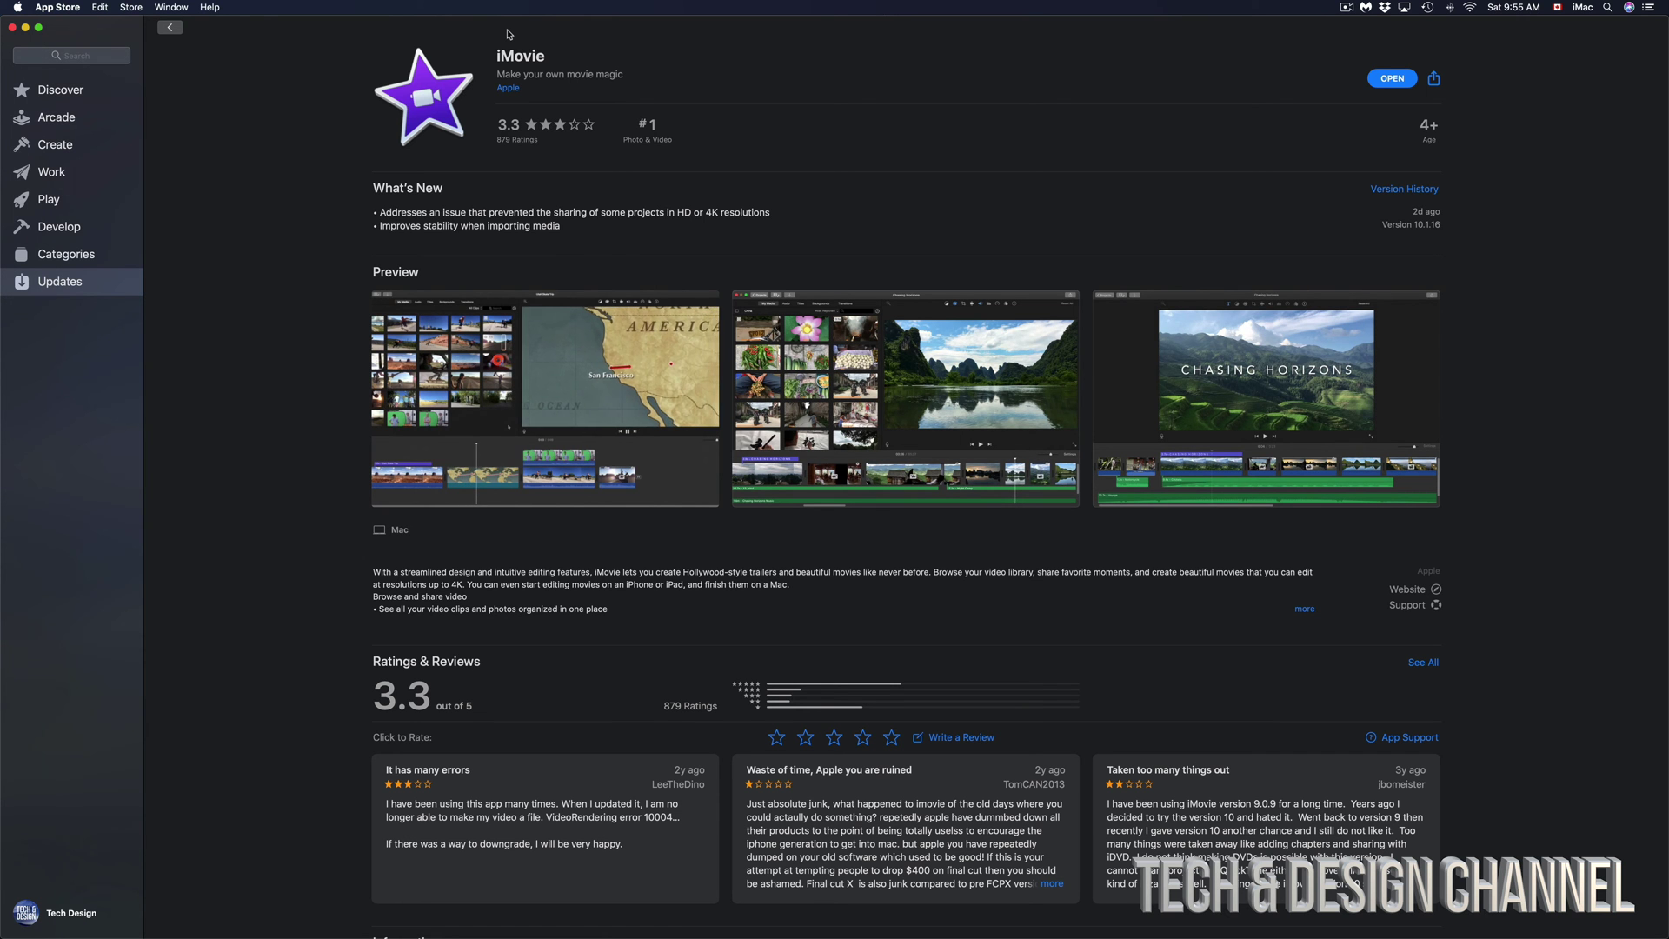
pyautogui.click(171, 27)
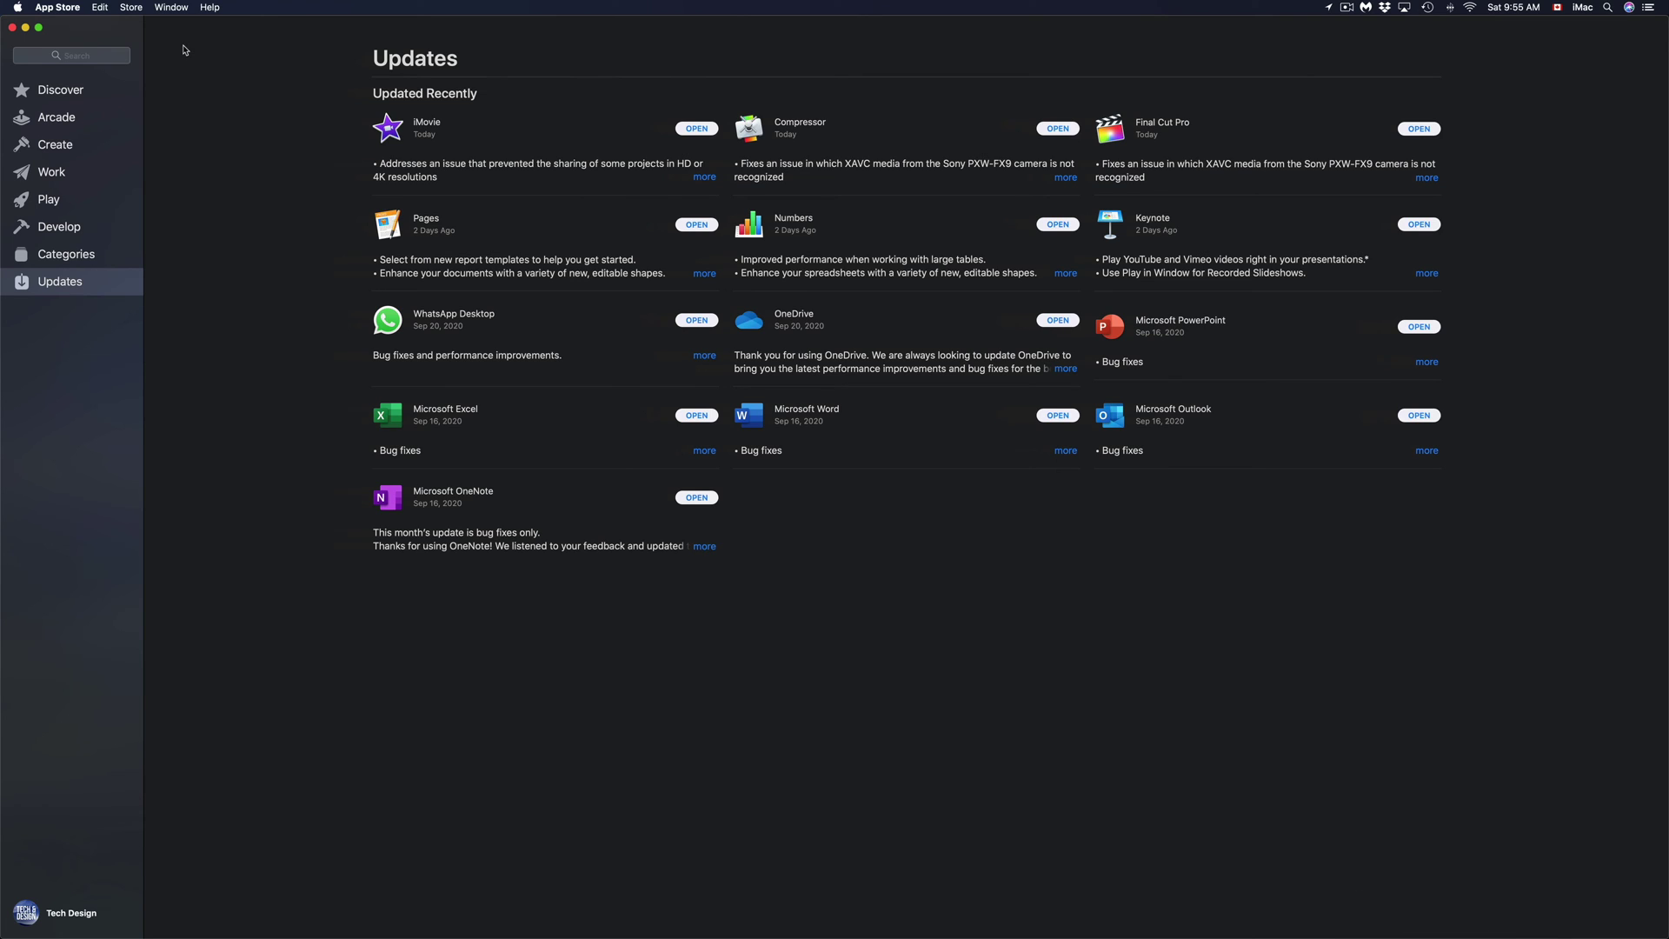
pyautogui.press('super+Tab')
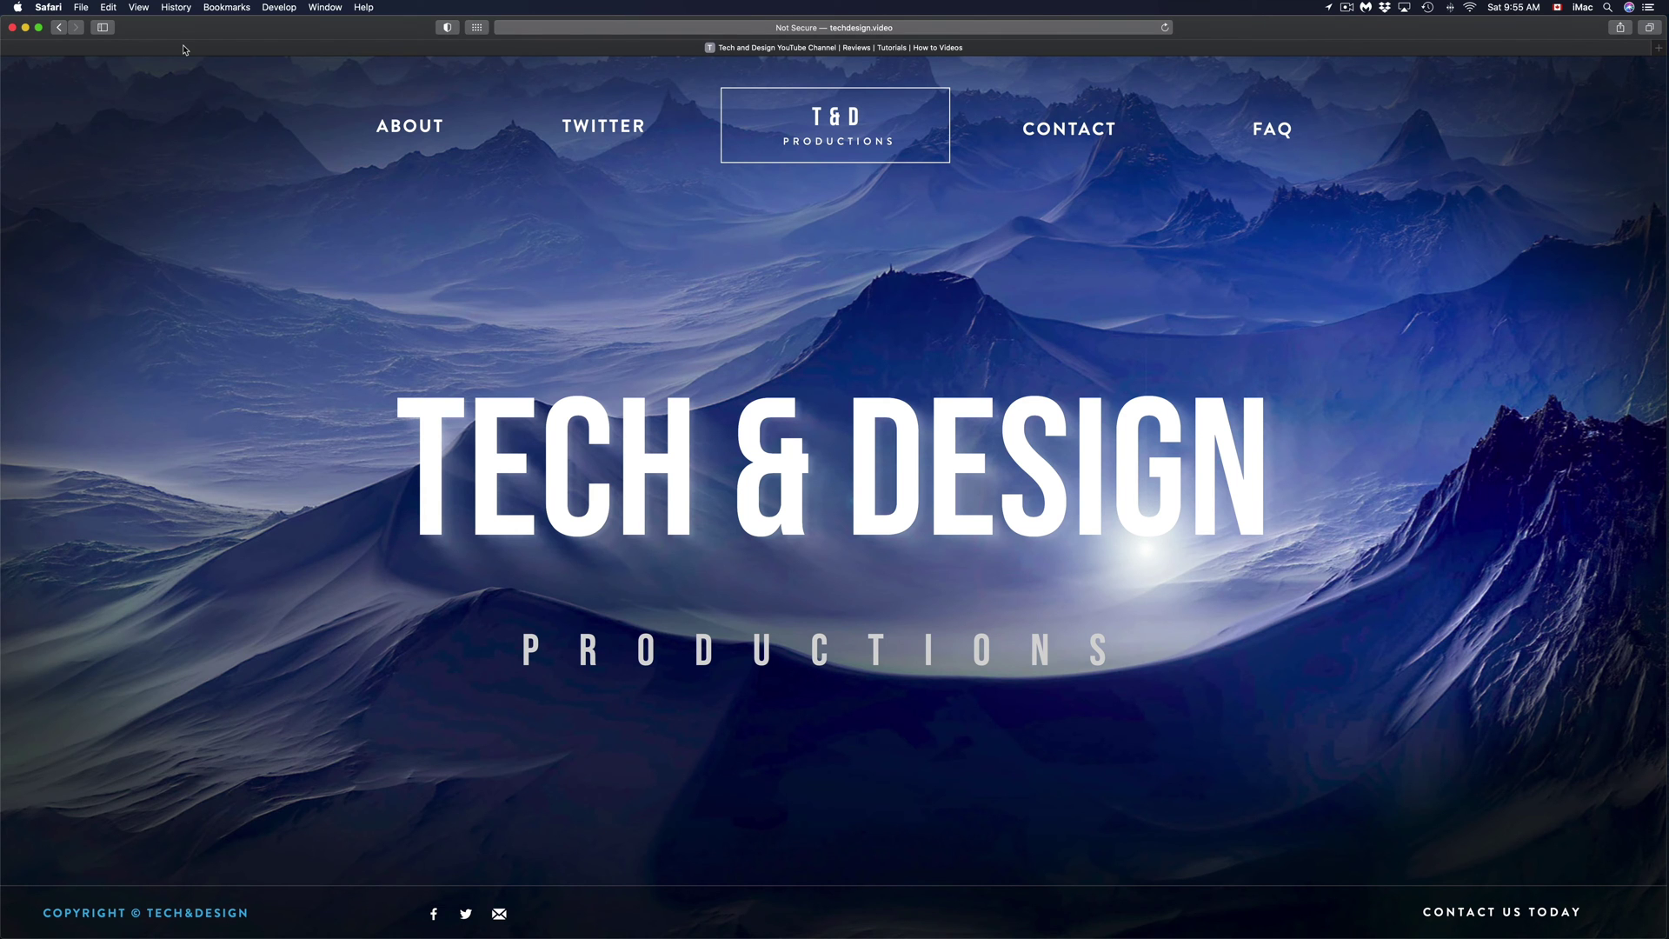